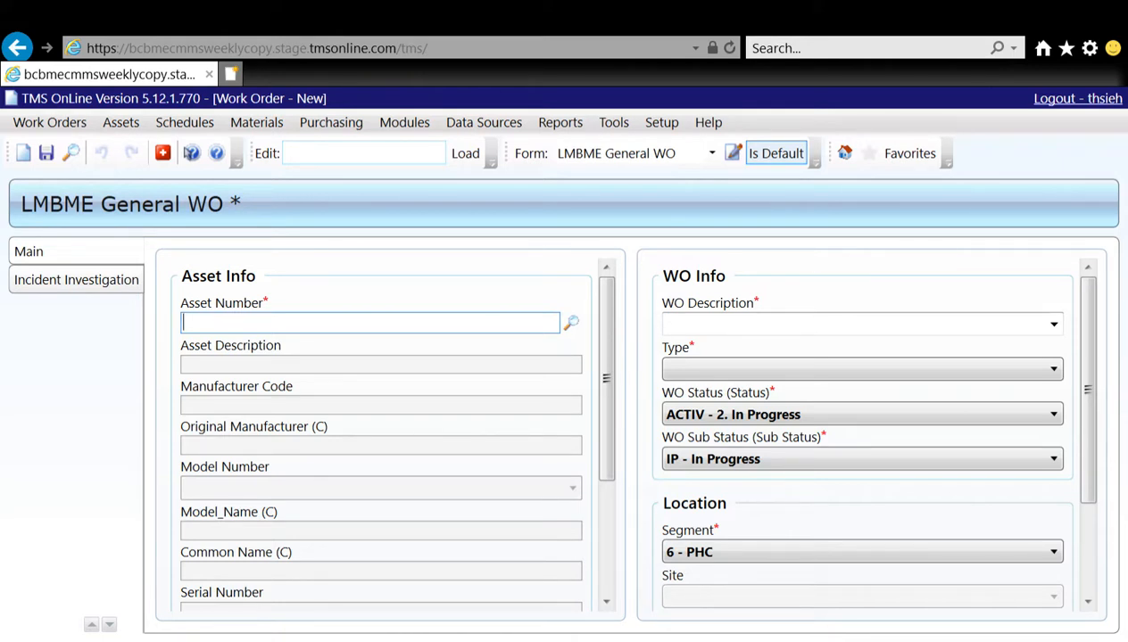
- Switch the new work order to the LMBME Multiple Asset Work Order form without saving, carrying over the current form's edits and default values
click(712, 155)
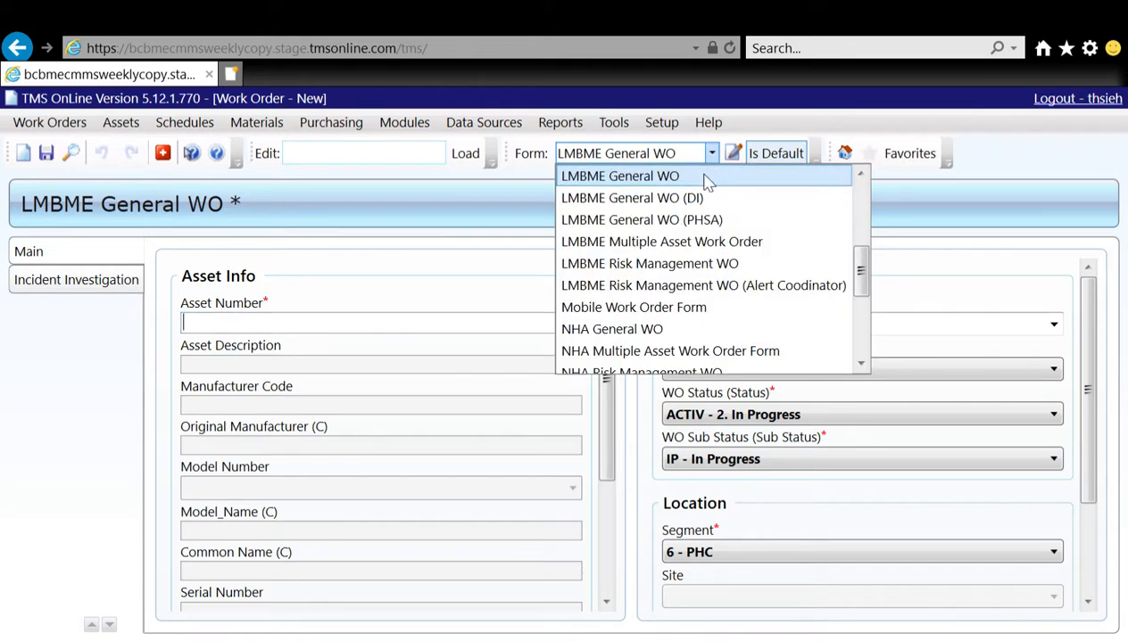
click(684, 240)
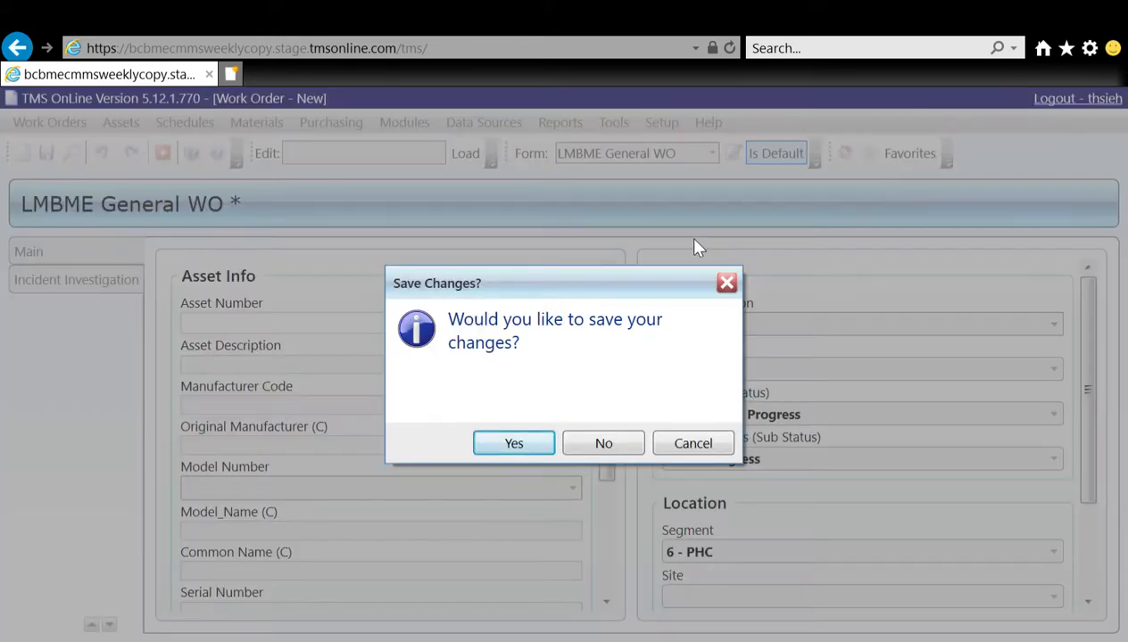
click(606, 452)
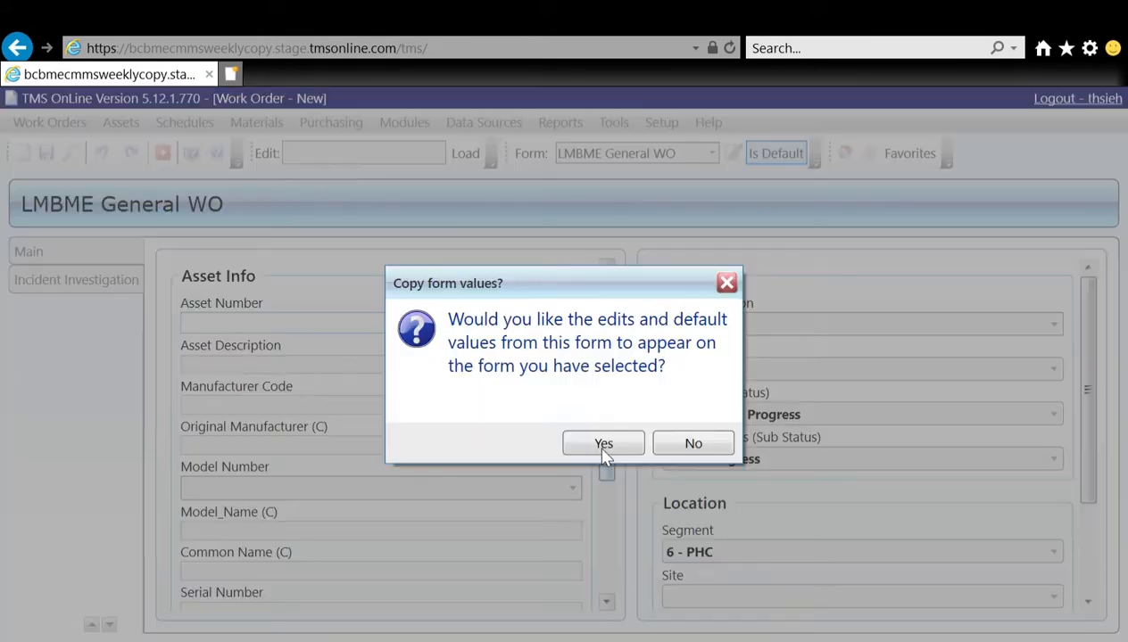
click(604, 445)
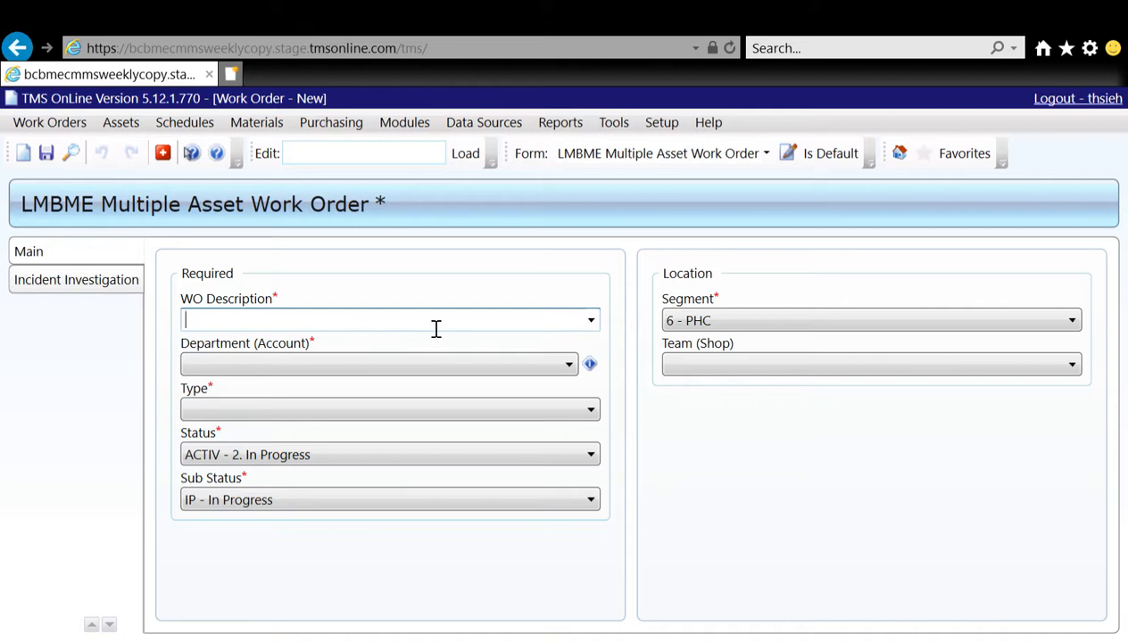
- Enter "PM for Prismaflex" as the work order description and set the department to SPH_ICU - INTENSIVE CARE UNIT
text(PM for Prismaflex)
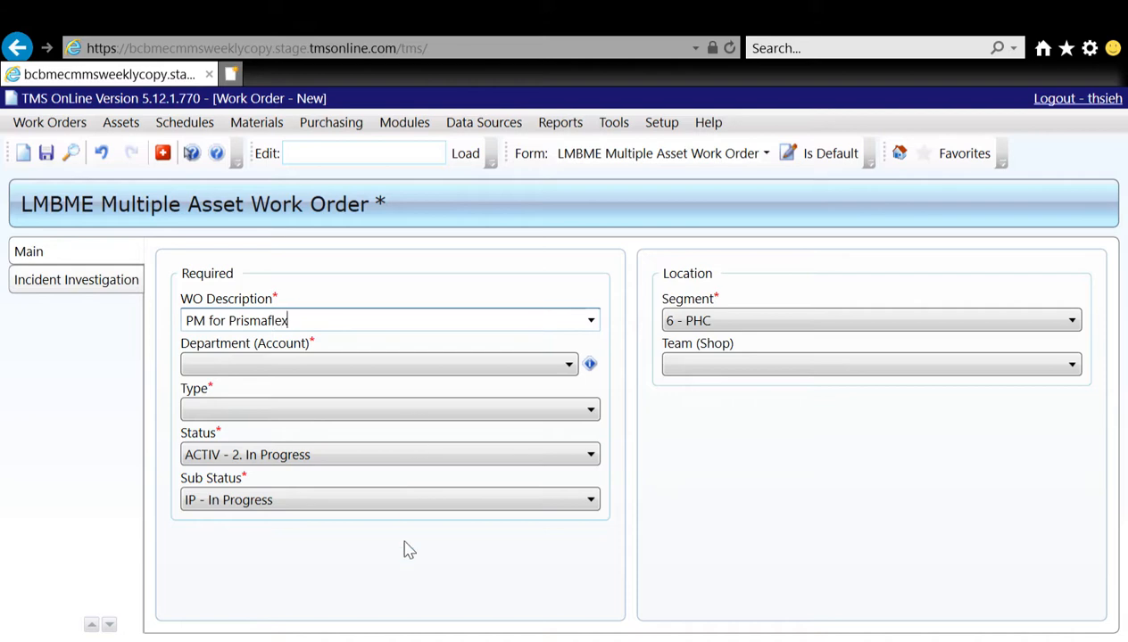
click(365, 367)
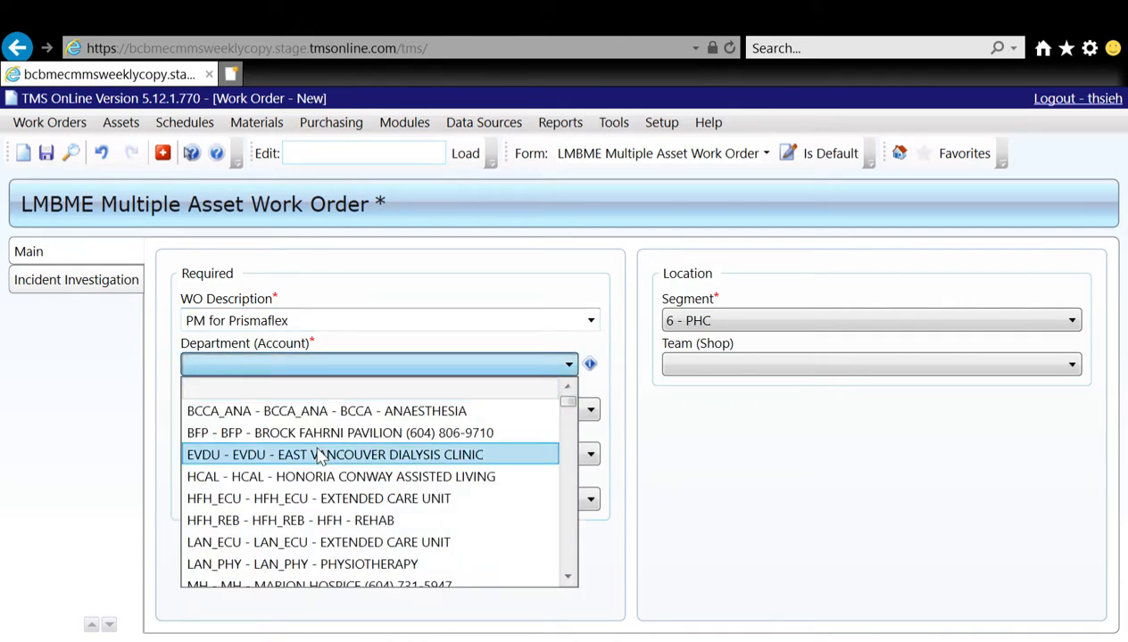
scroll(308, 456, down, 10)
scroll(308, 459, down, 8)
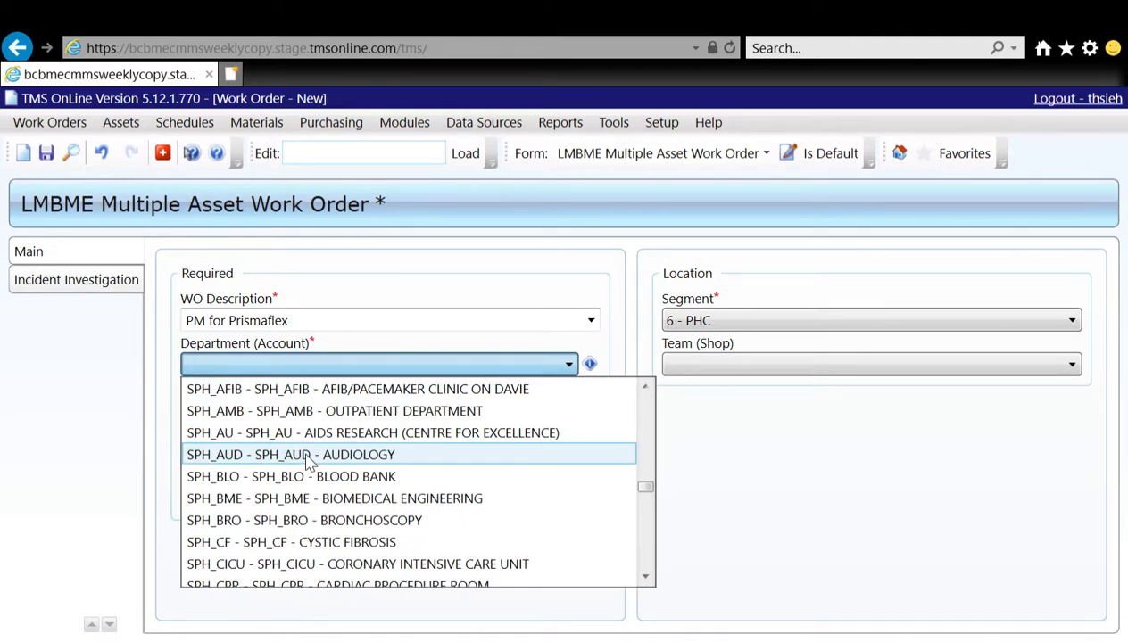
scroll(308, 462, down, 1)
scroll(308, 462, up, 1)
scroll(308, 462, down, 5)
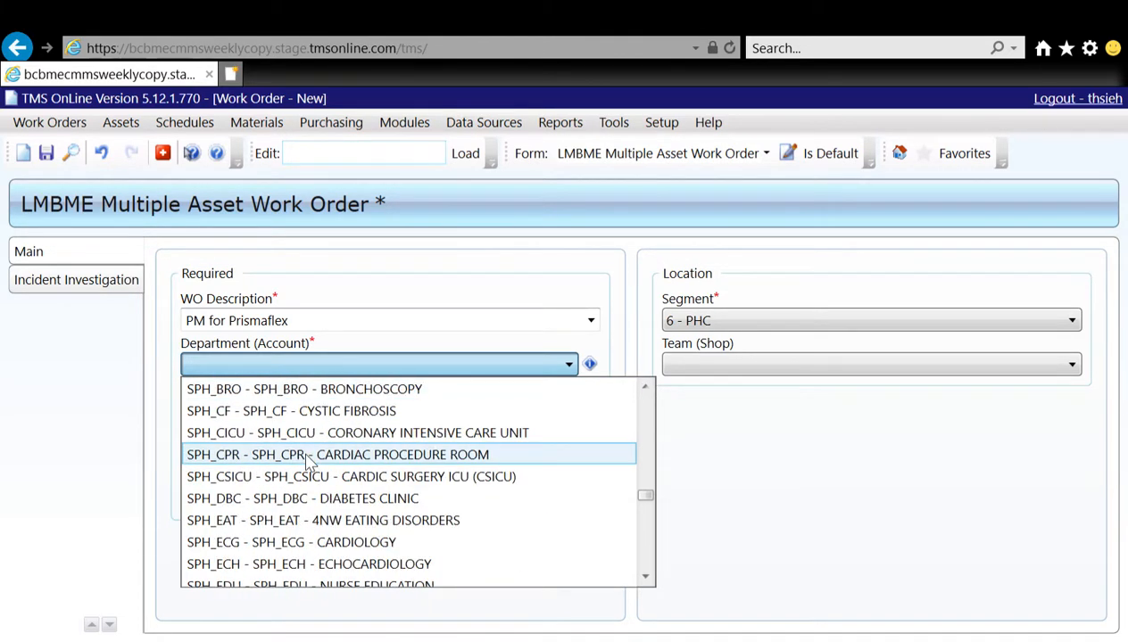
scroll(308, 462, down, 5)
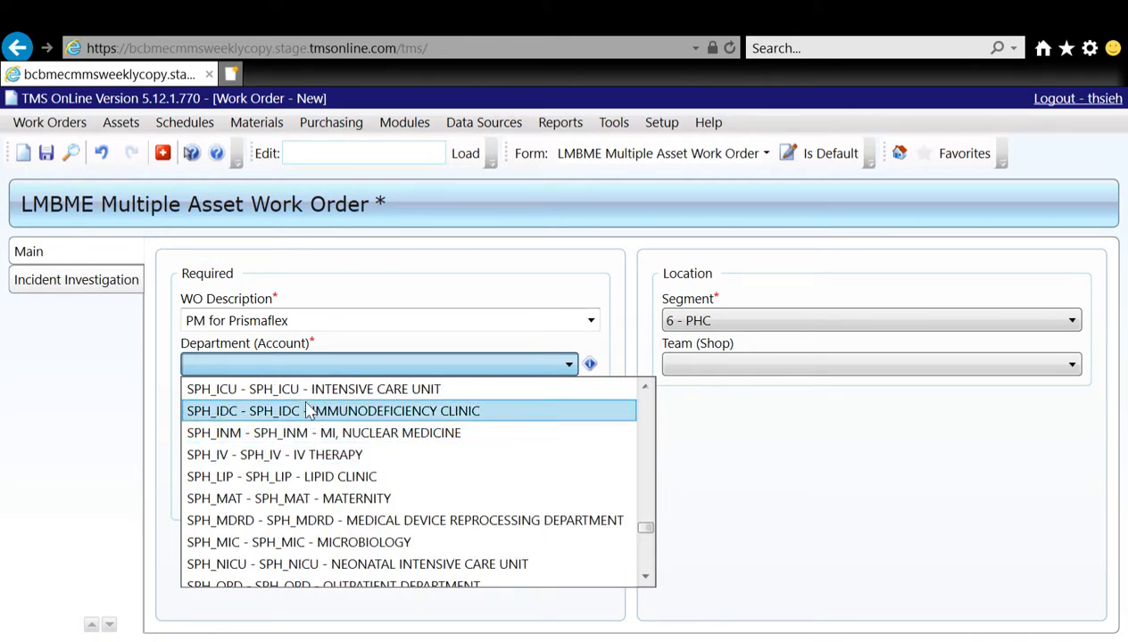
click(307, 389)
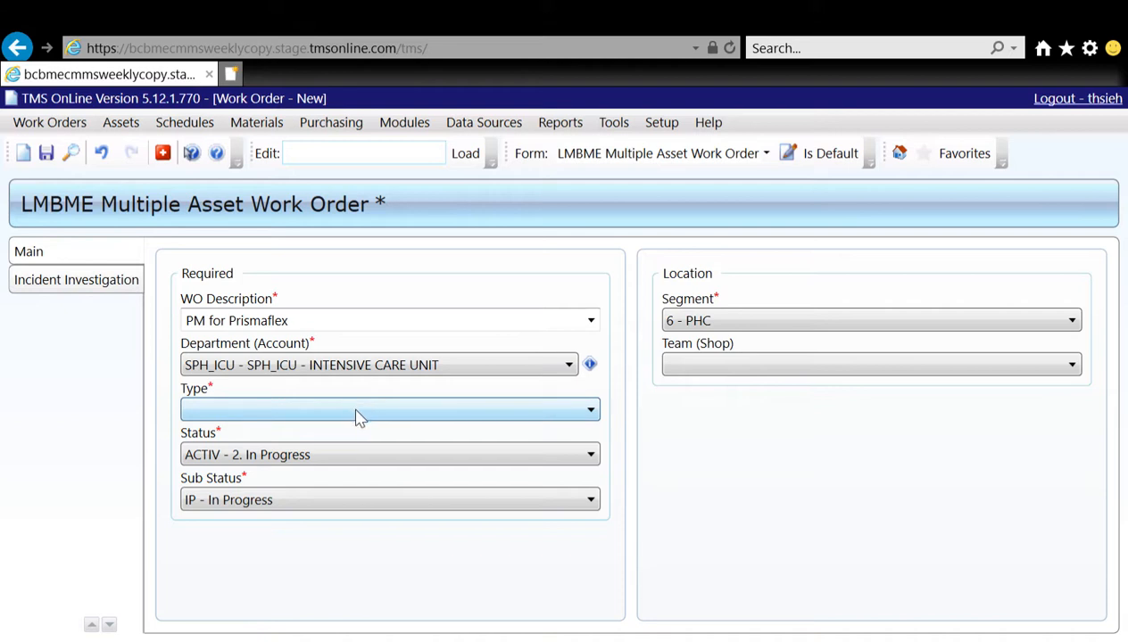
- Set the type to PM1 - Preventive Maintenance WO and the team to PHC - PHC, and save the work order
click(359, 414)
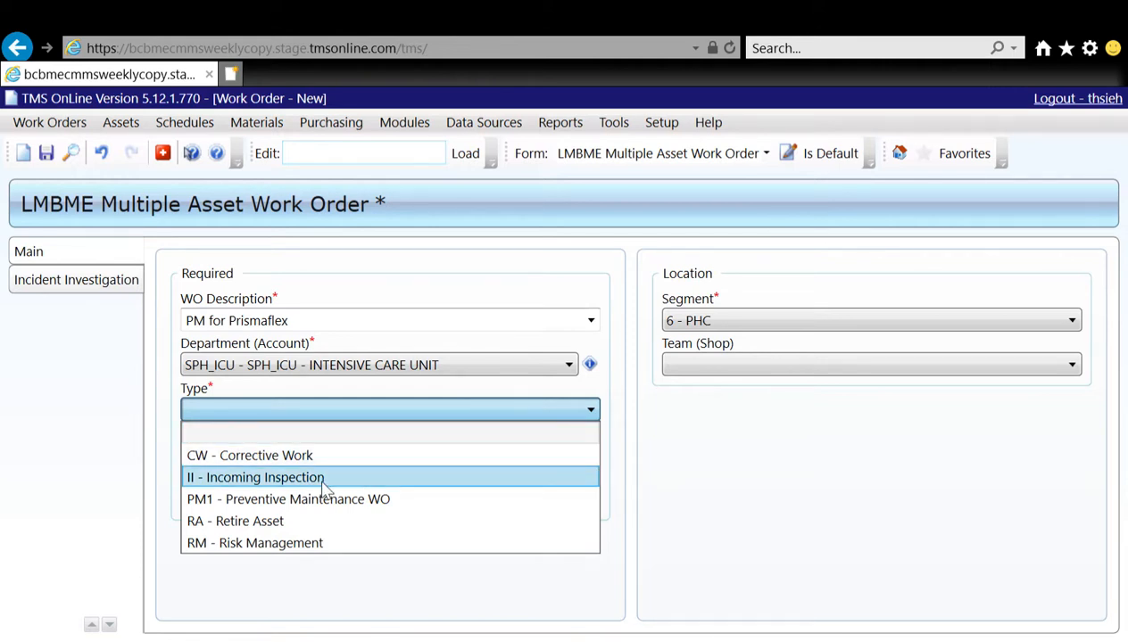
click(323, 484)
click(326, 413)
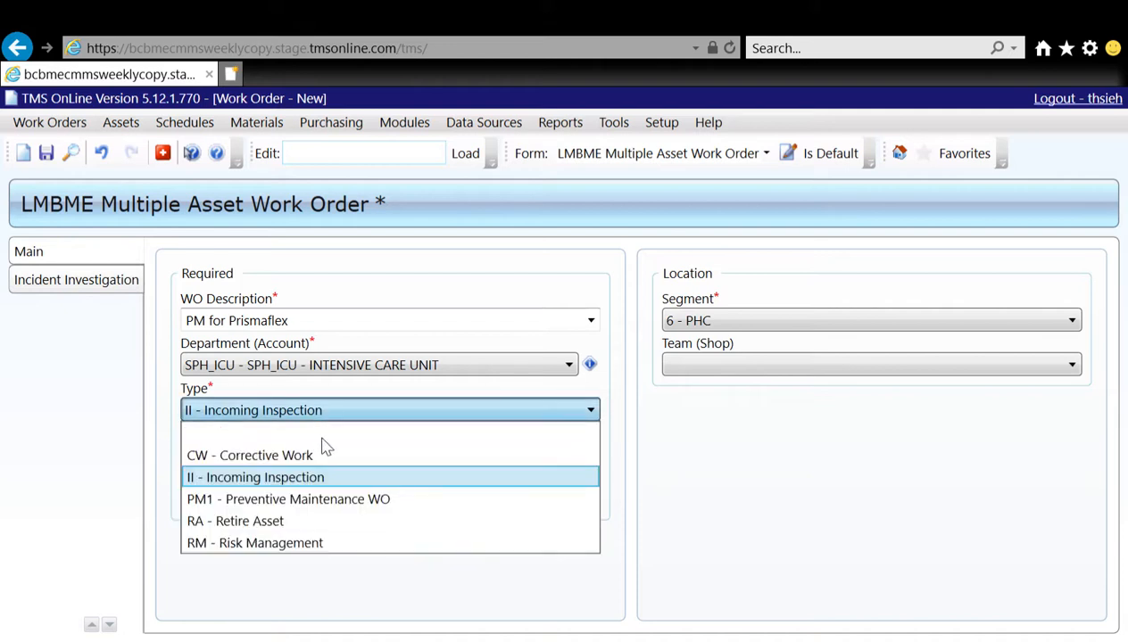
click(314, 503)
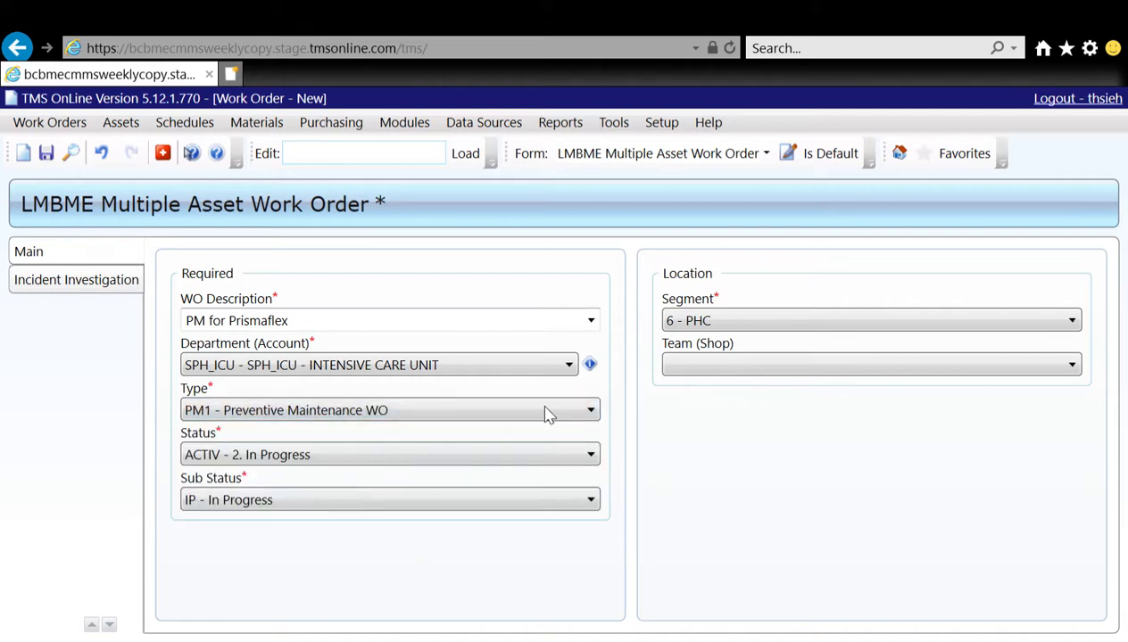
click(686, 372)
click(678, 433)
click(45, 154)
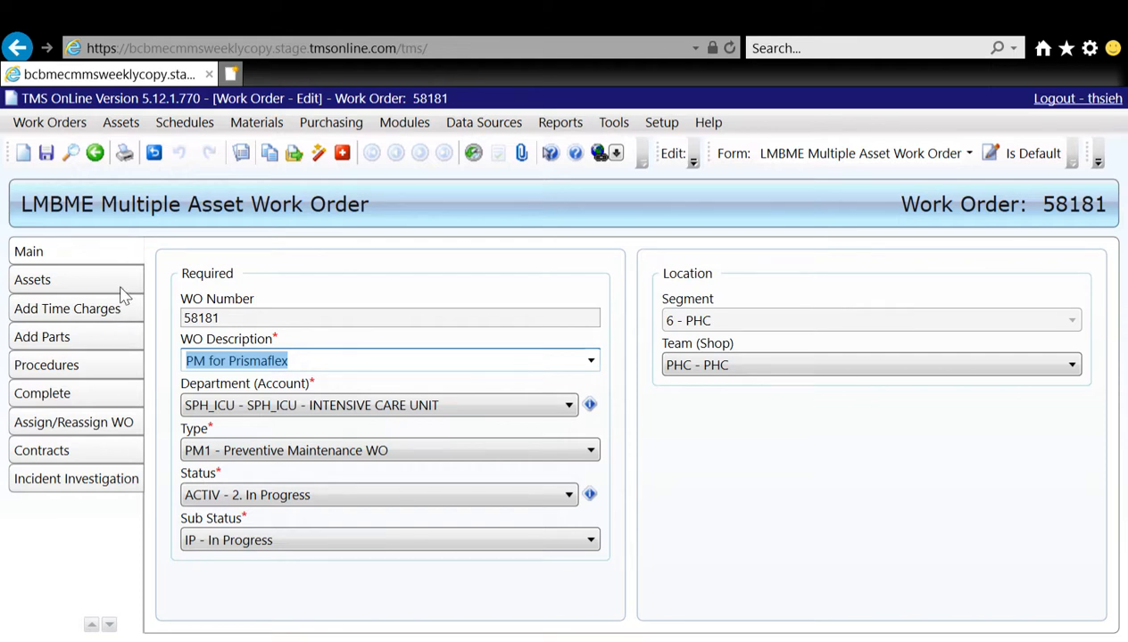
- Query for assets to add to the work order using the model number "prismaflex"
click(118, 283)
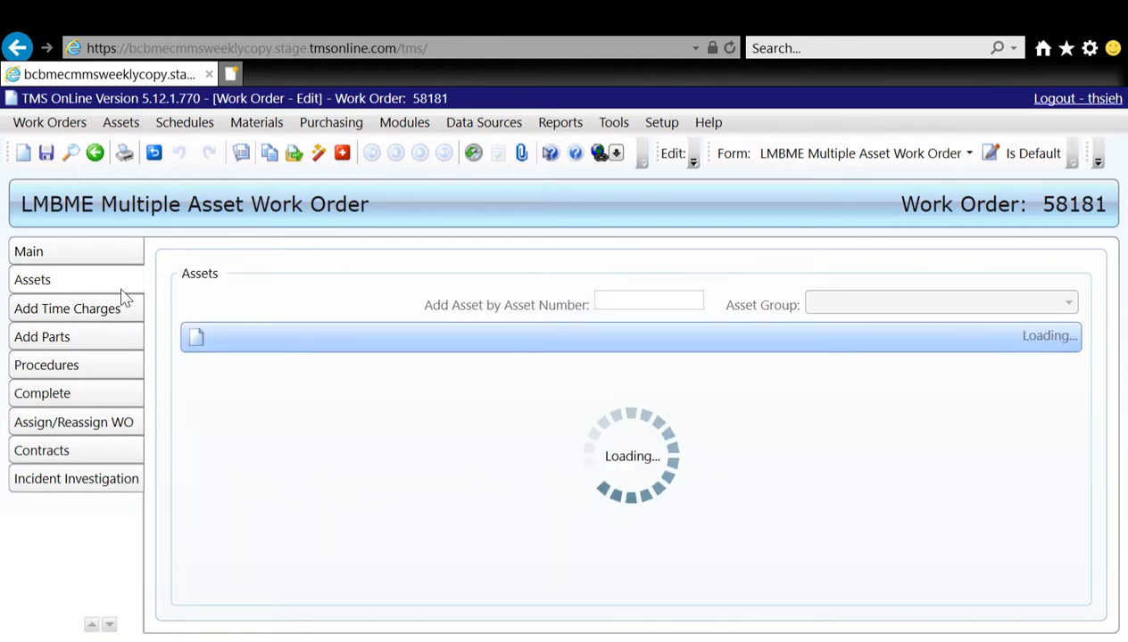
click(652, 309)
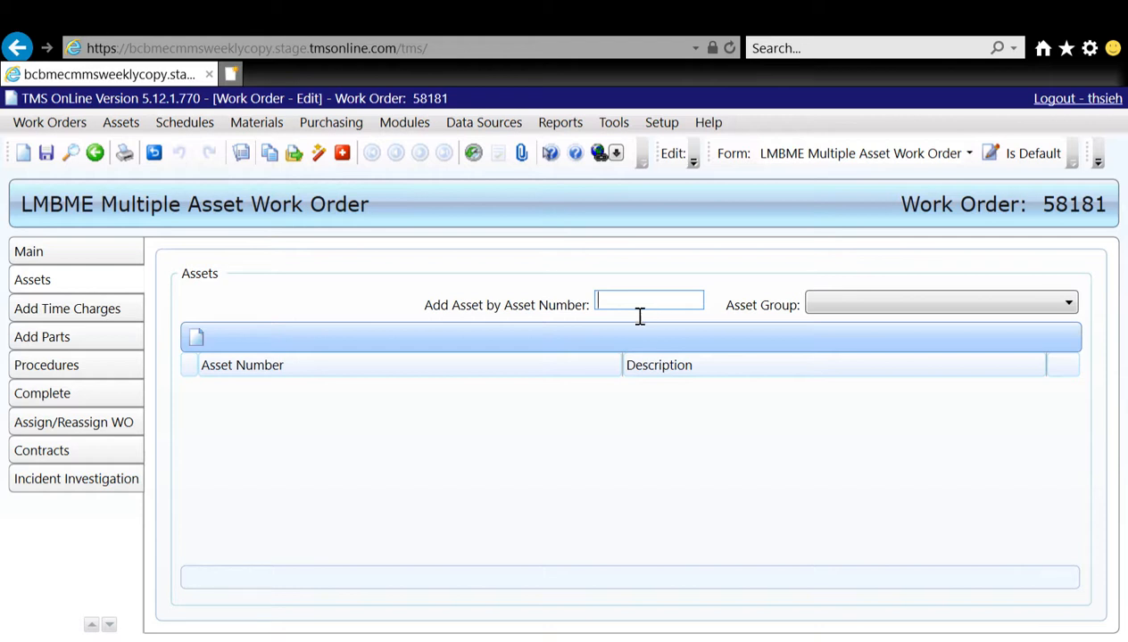
click(200, 347)
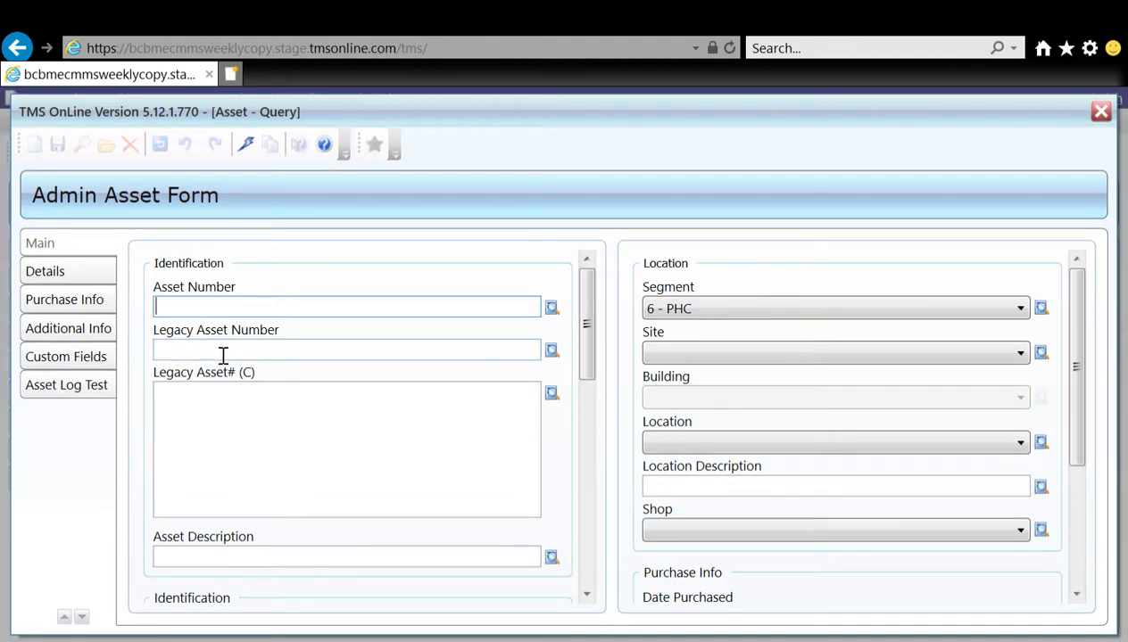
scroll(512, 409, down, 5)
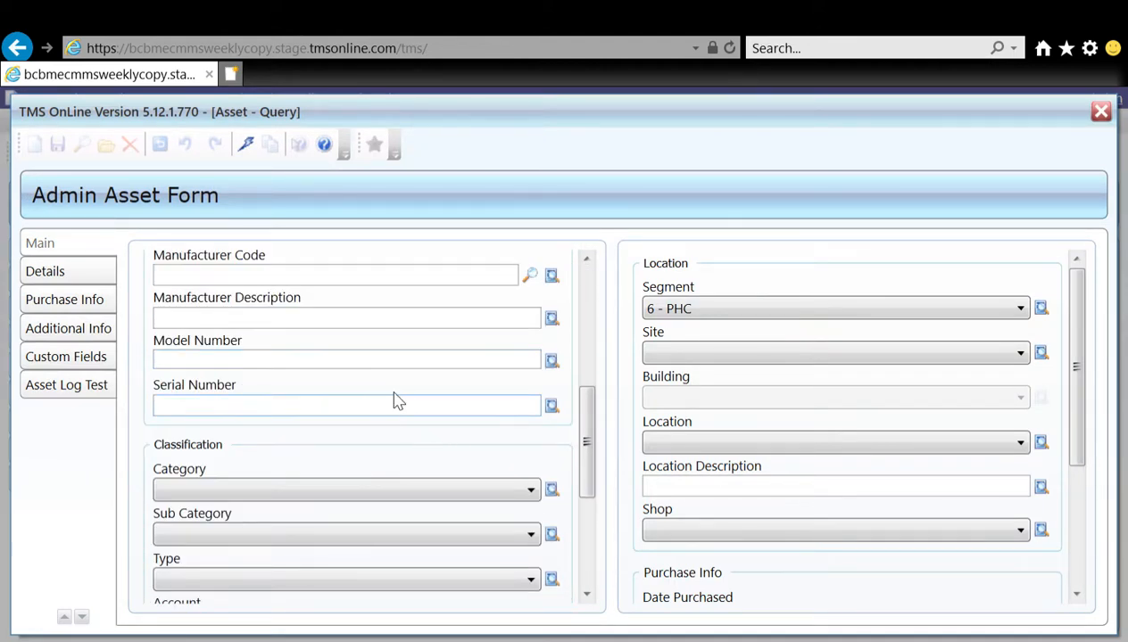
click(398, 365)
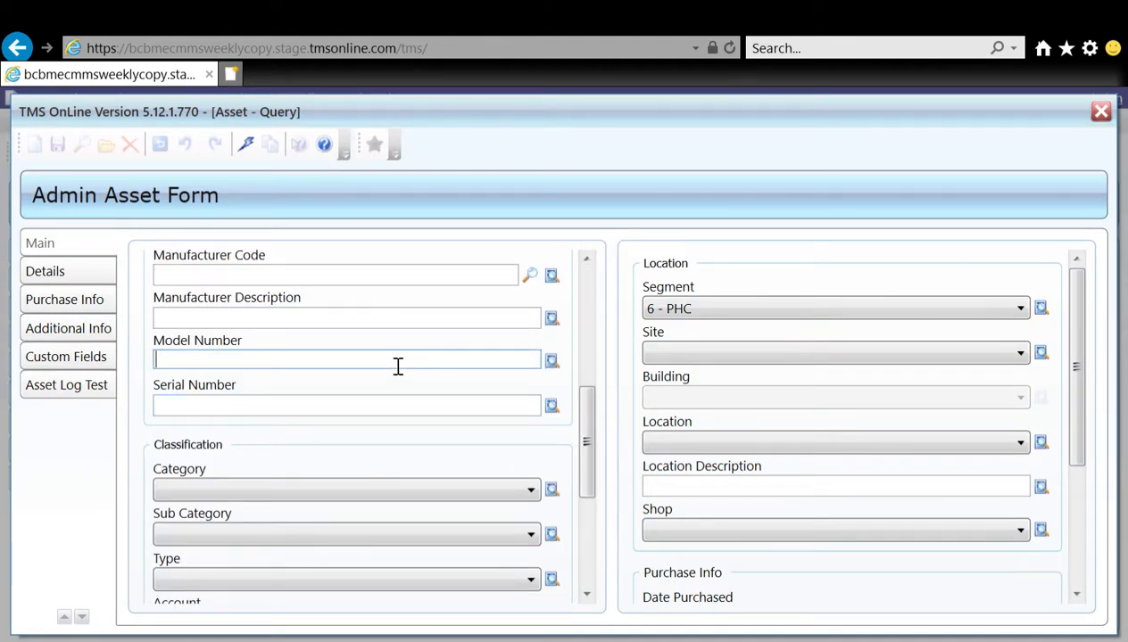
text(prismaflex)
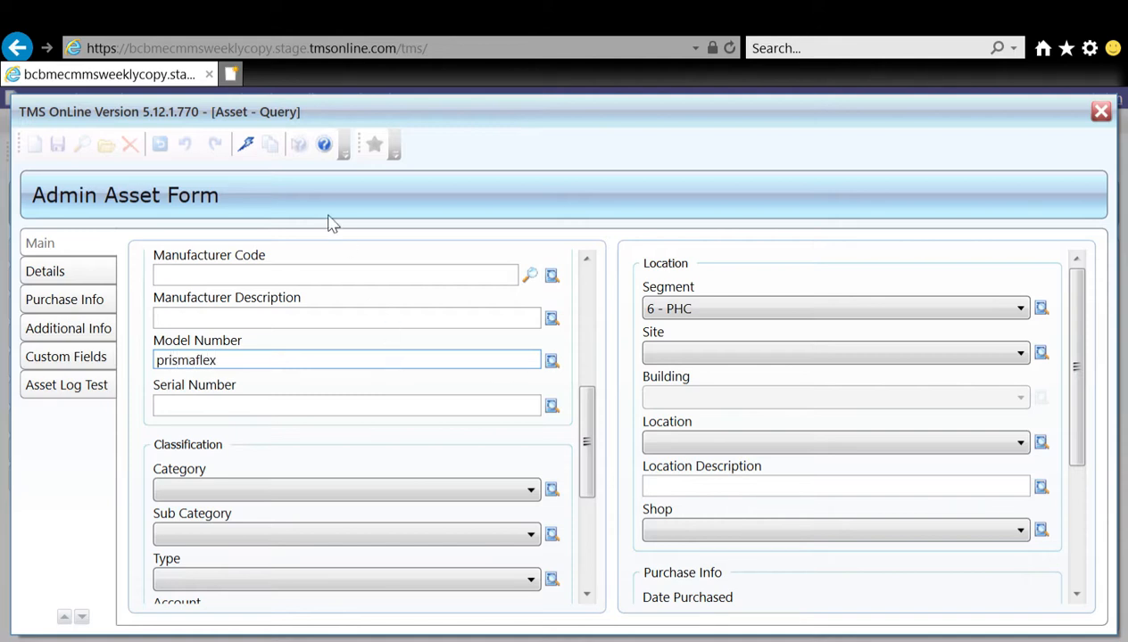
click(248, 148)
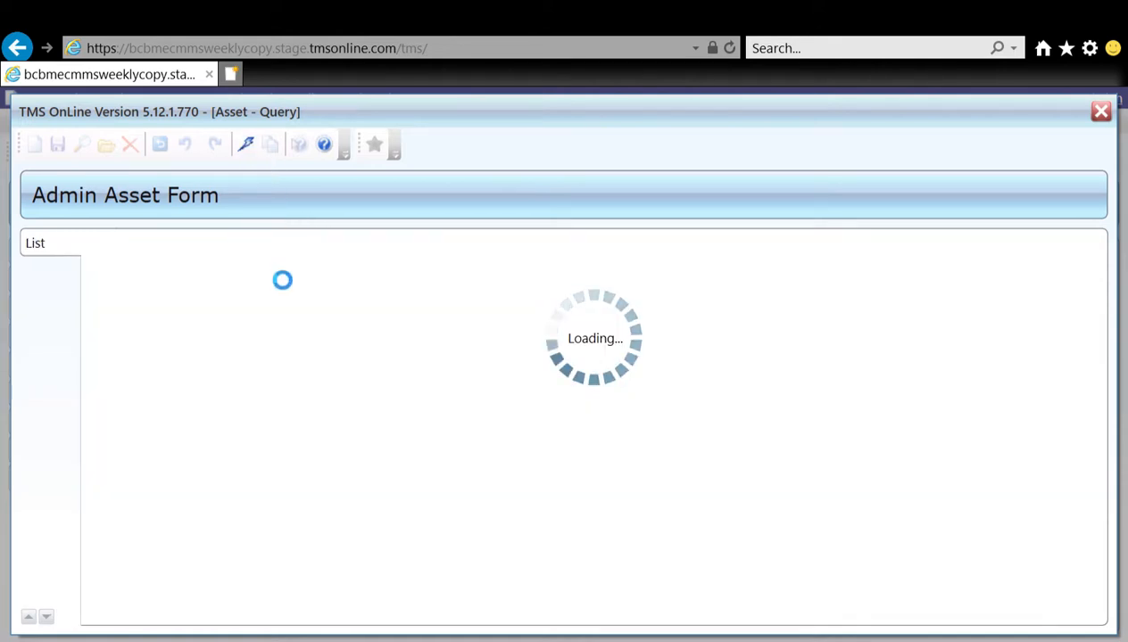
- Add all the assets found by the query to the work order and save it
click(148, 256)
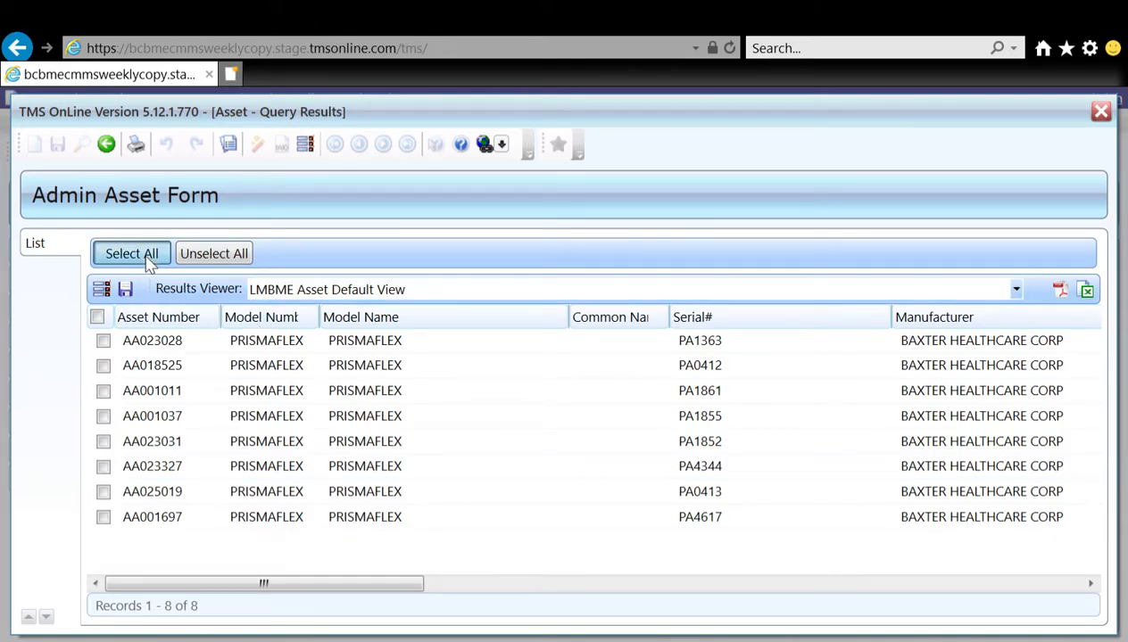
click(304, 144)
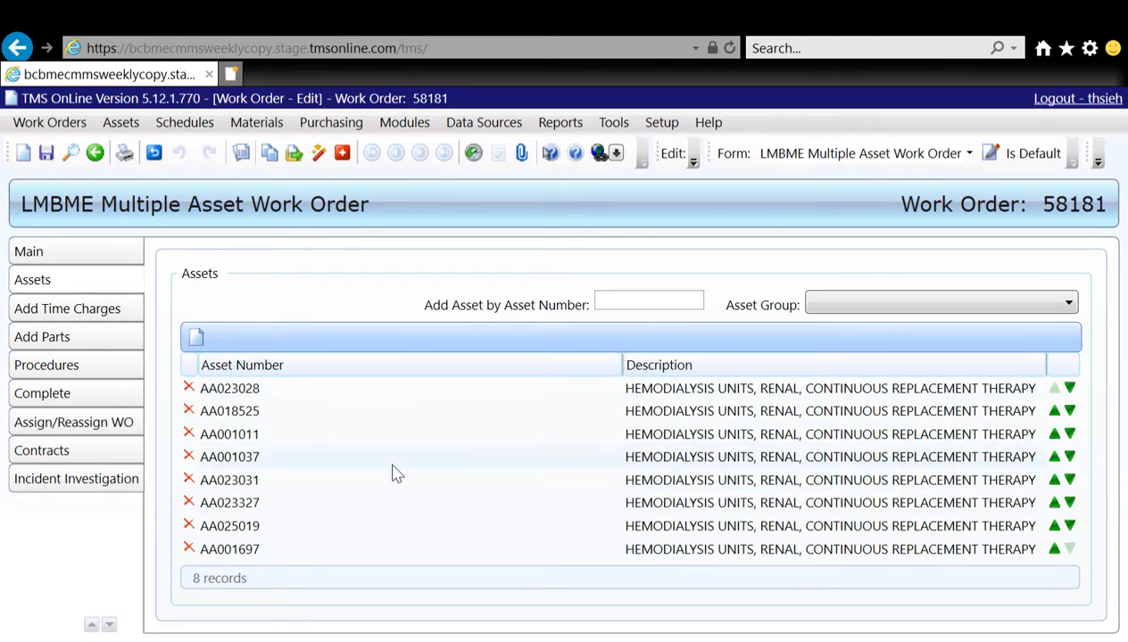
click(45, 154)
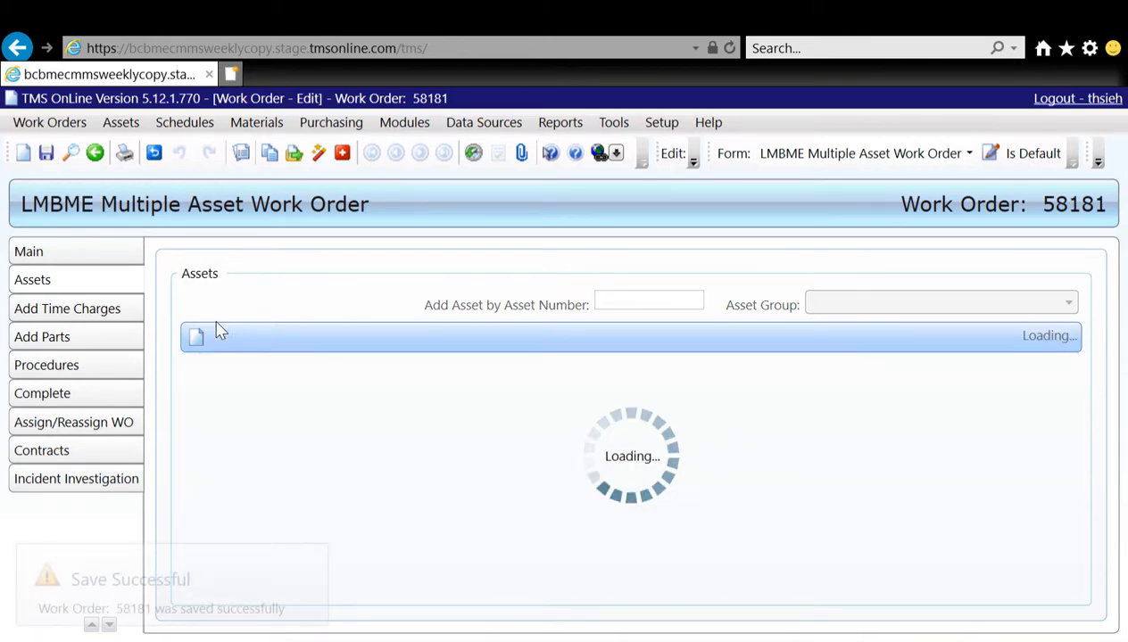
- Review the work order's procedure readings for asset AA018525, and return to those for asset AA023028
click(123, 371)
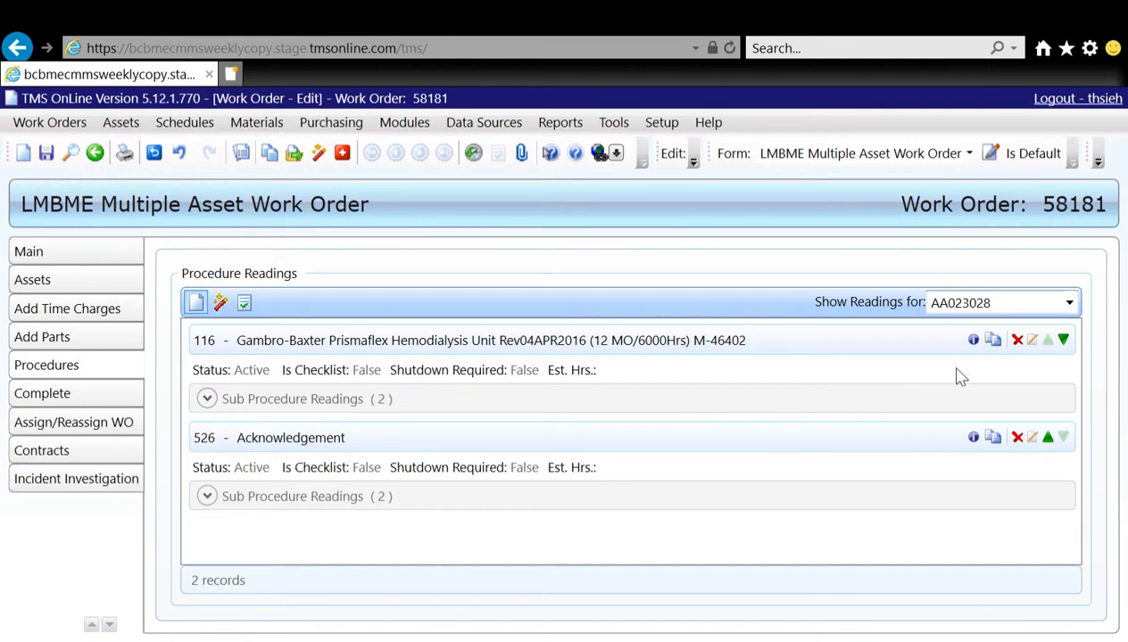
click(1069, 304)
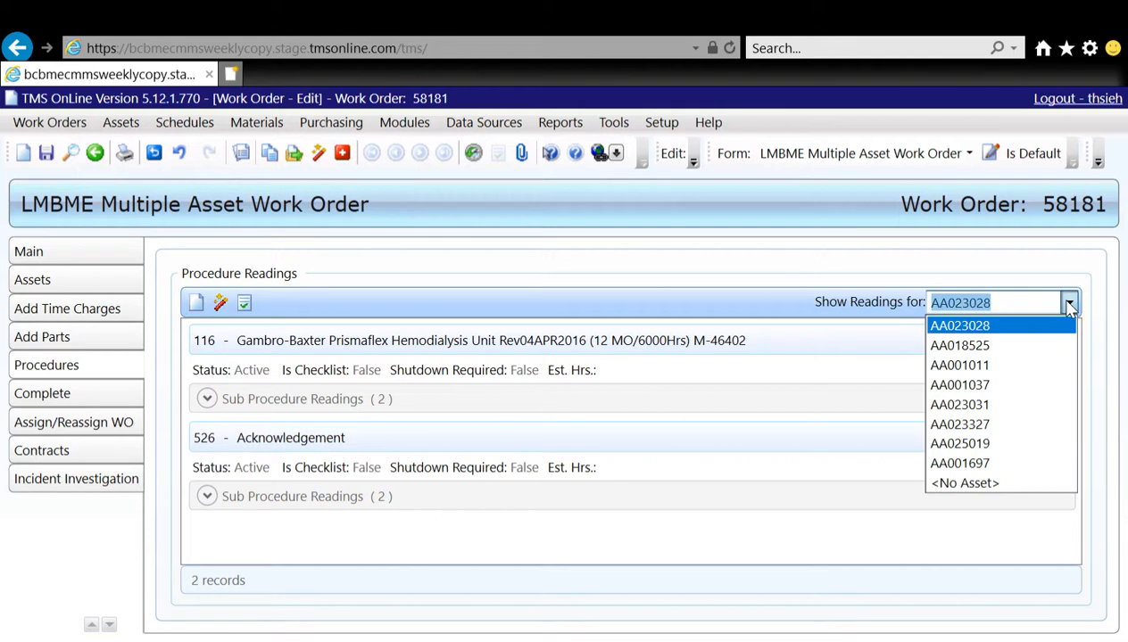
click(1049, 348)
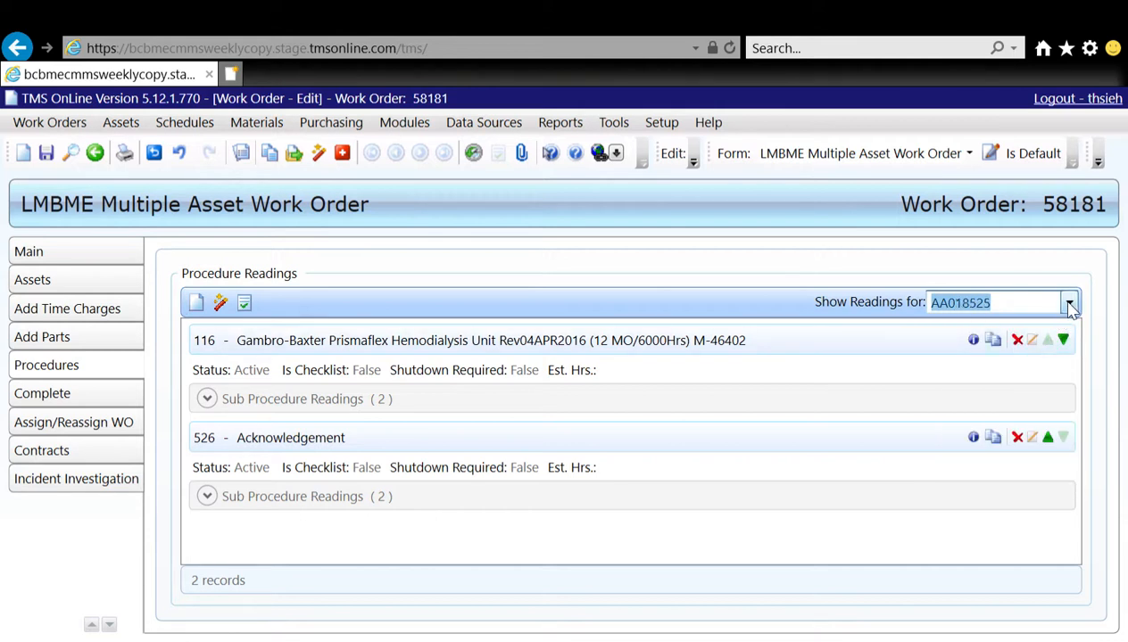
click(1068, 303)
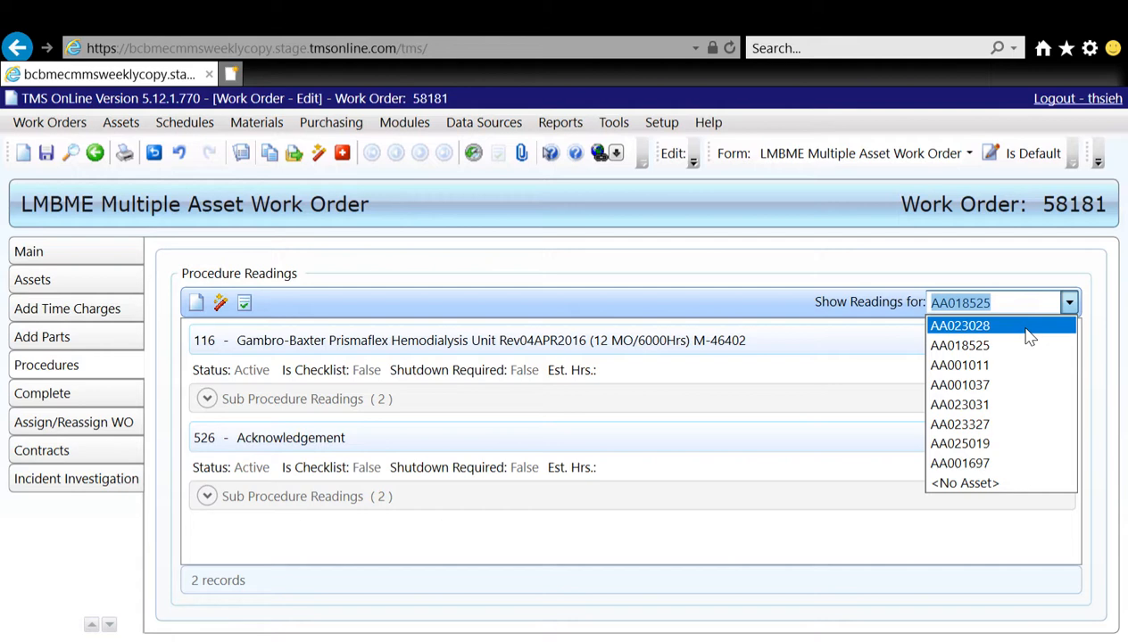
click(1028, 329)
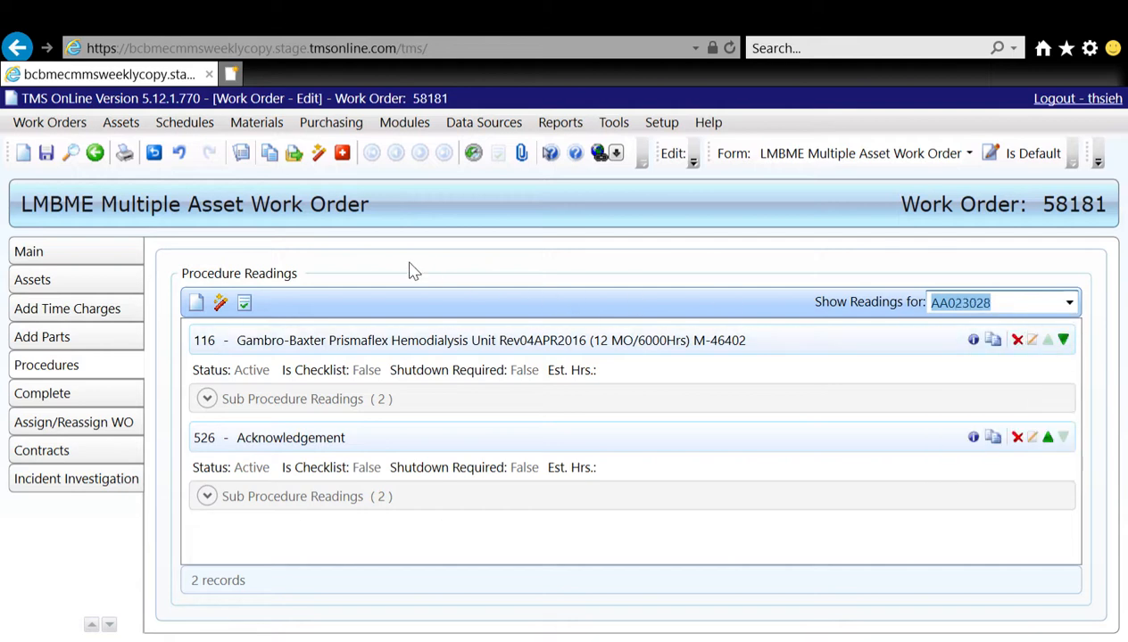
- In AA023028's procedure readings, enter 1000 for the hour meter and mark procedures 1 - 7 completed and lead batteries changed
click(244, 304)
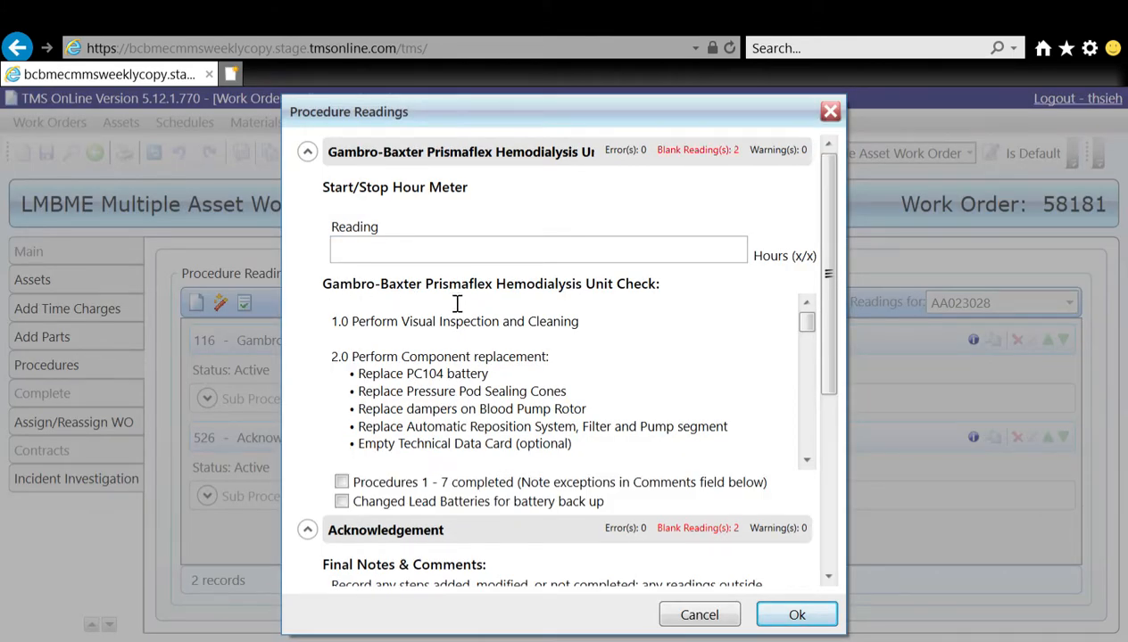
click(492, 259)
text(1000)
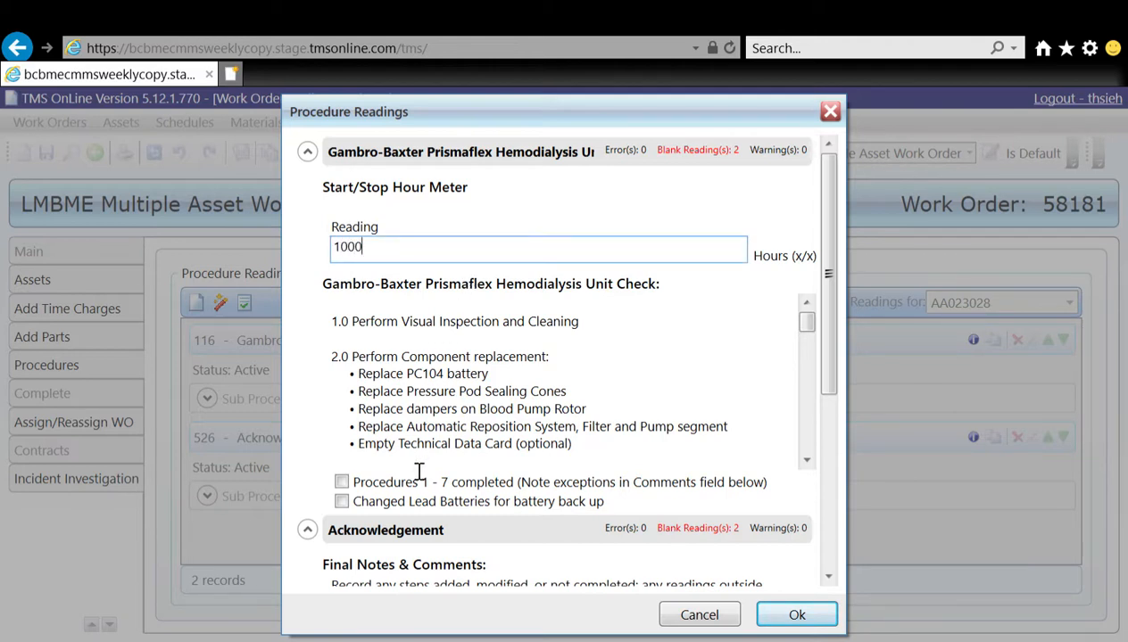
click(341, 483)
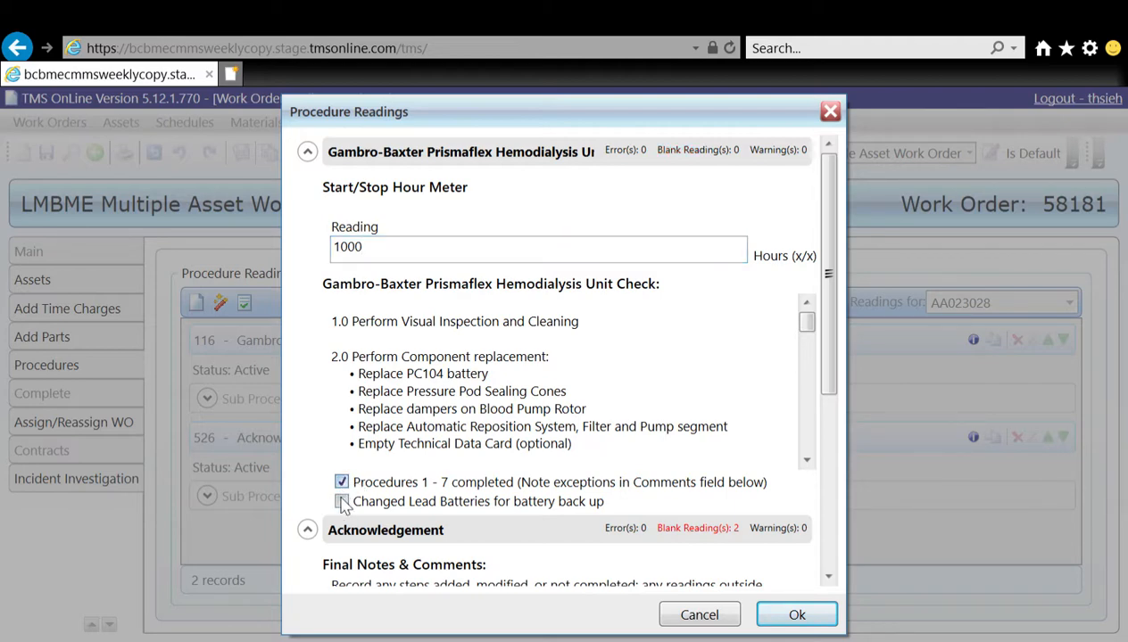
click(341, 501)
- Acknowledge the procedure as PM PASSED, accept the readings and save the work order
drag(825, 377, 831, 571)
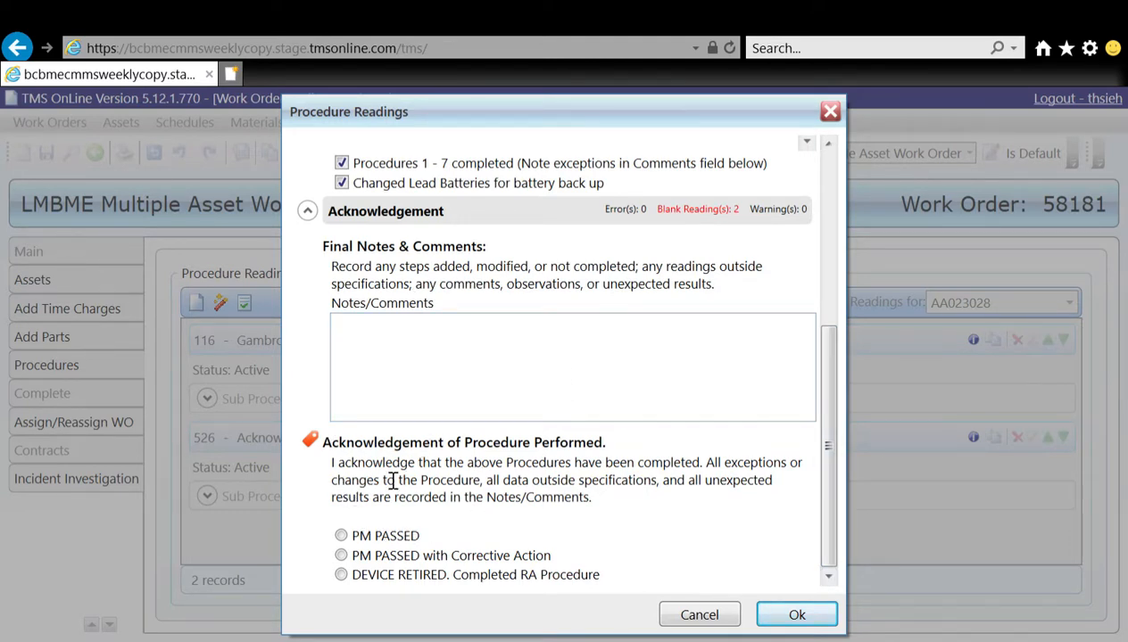
click(341, 537)
click(798, 615)
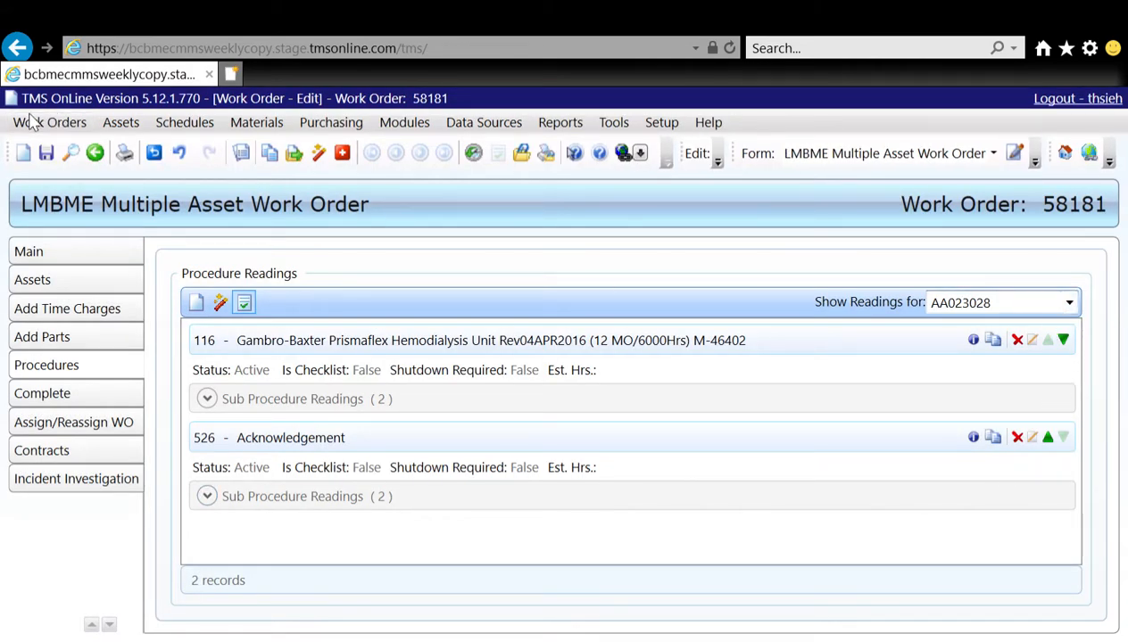
click(46, 153)
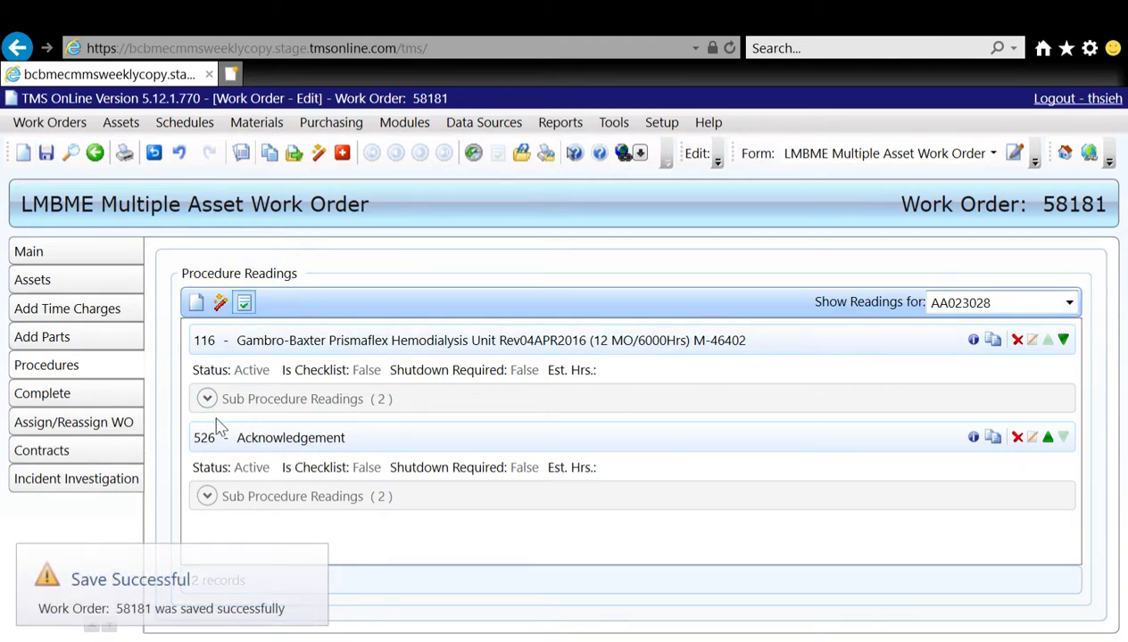
- Examine the procedure details in the work order's completion section, including the list of assets not done
click(108, 395)
scroll(567, 519, down, 3)
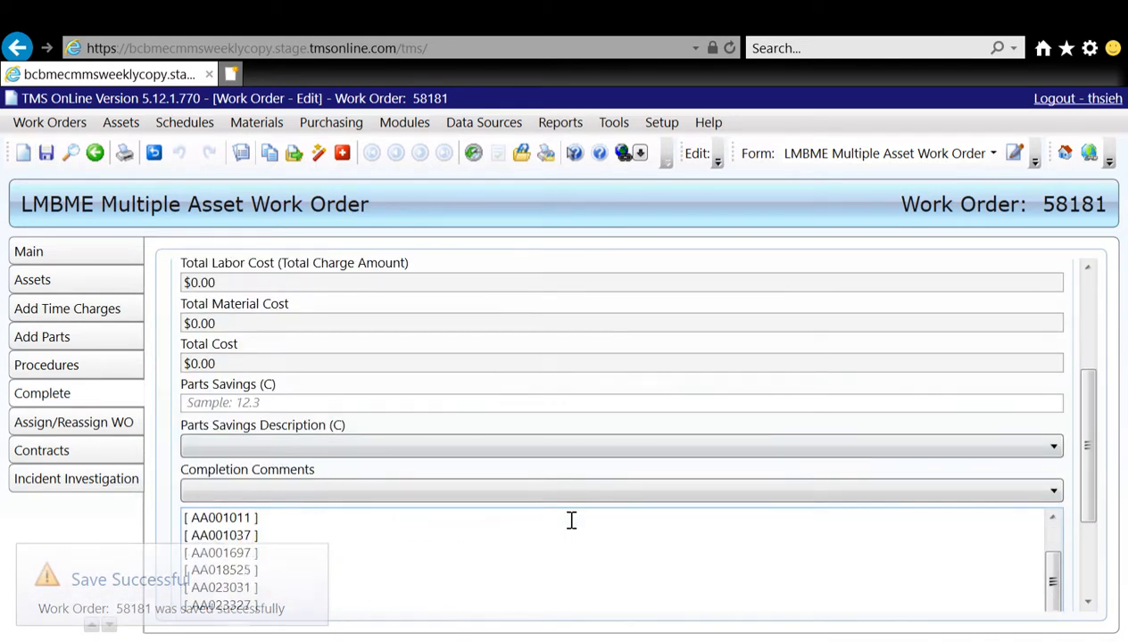
scroll(568, 536, up, 1)
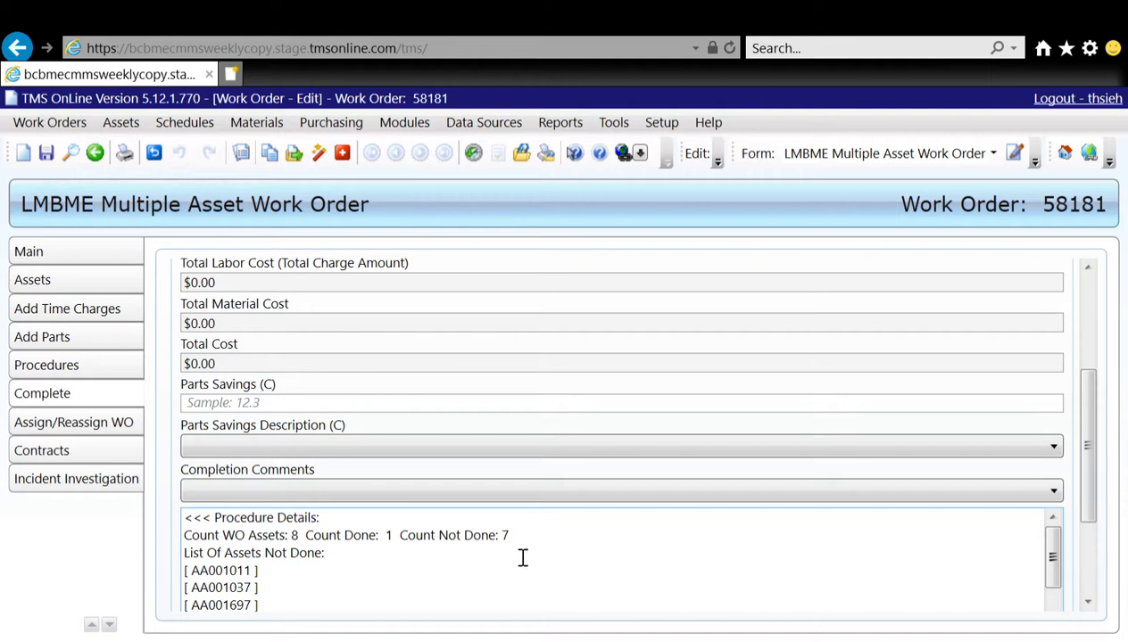
scroll(503, 570, down, 2)
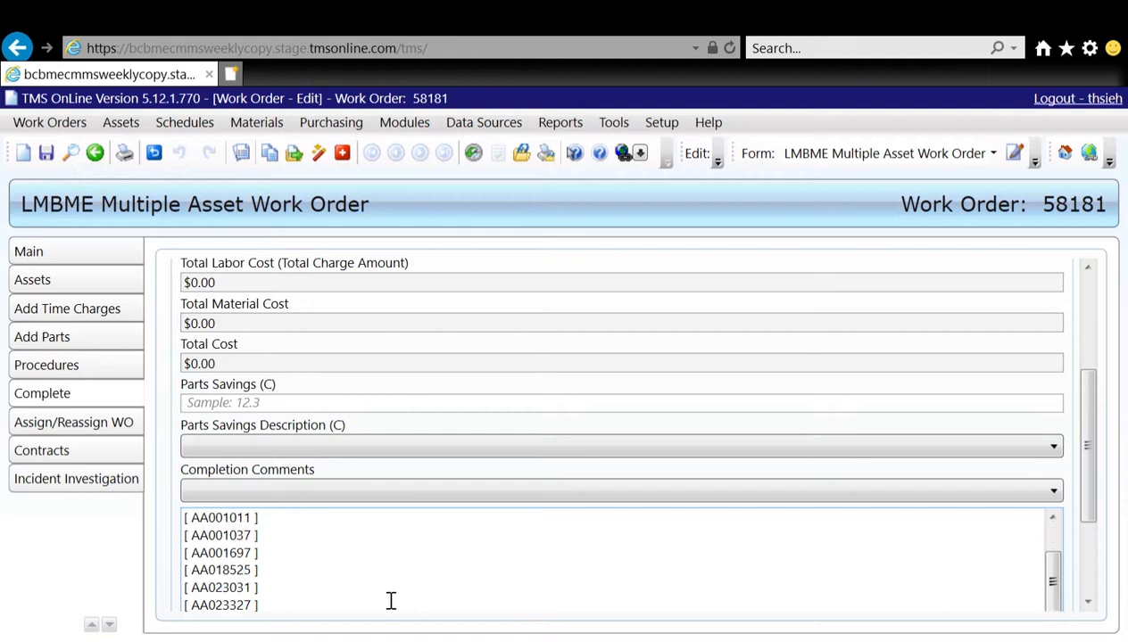
scroll(390, 599, down, 2)
scroll(297, 565, up, 1)
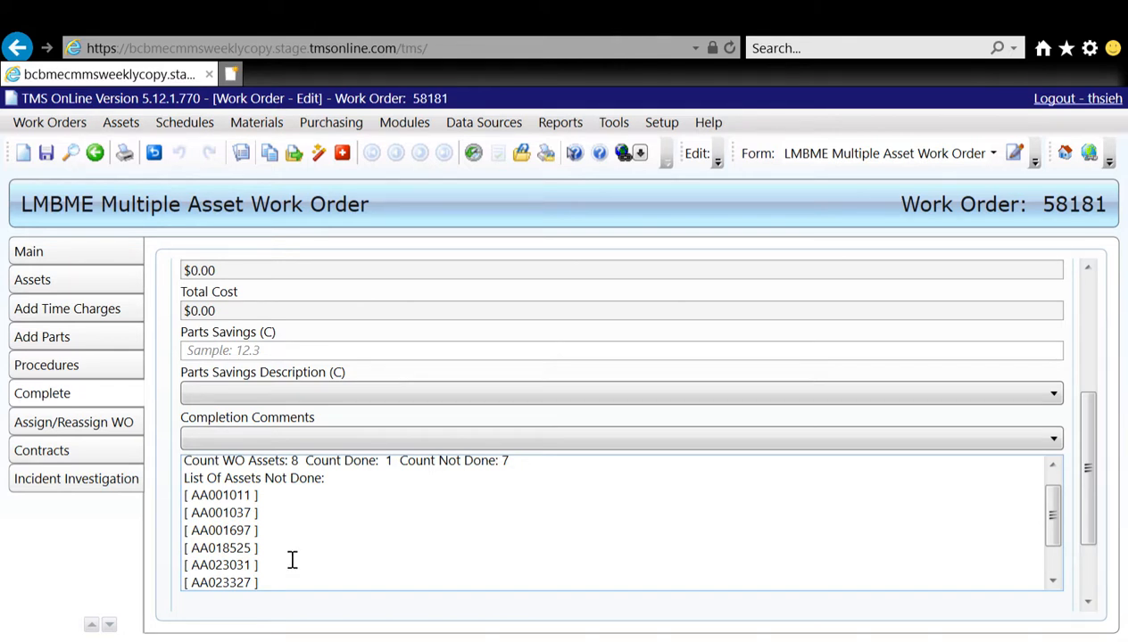
- In AA018525's procedure readings, enter 1234 for the hour meter and mark procedures 1 - 7 completed and lead batteries changed
click(128, 366)
click(1068, 304)
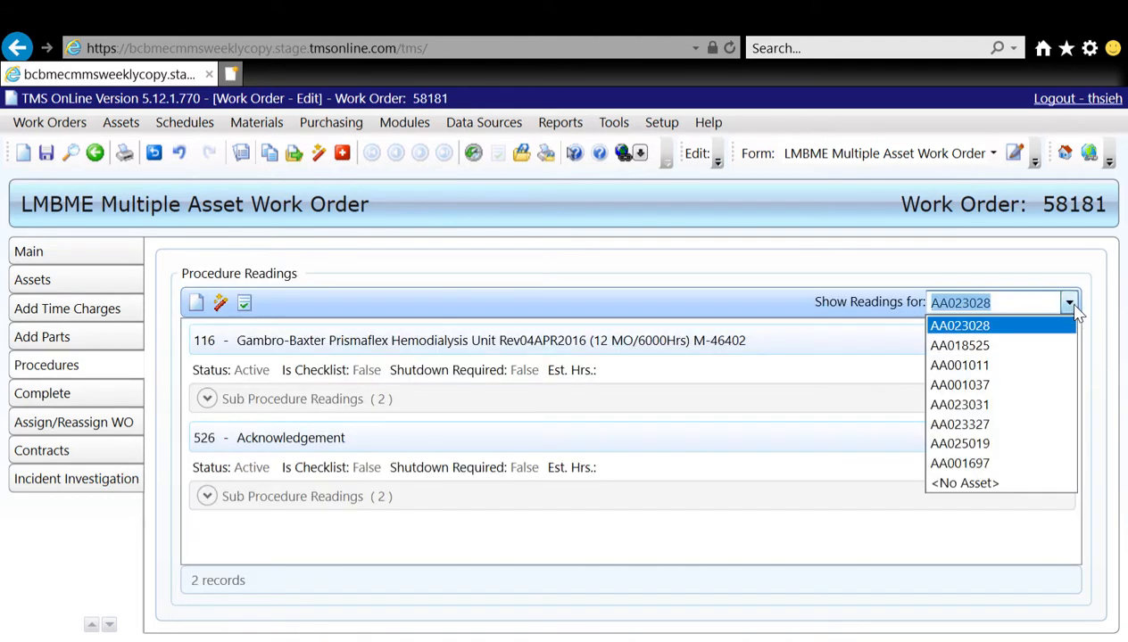
click(1044, 346)
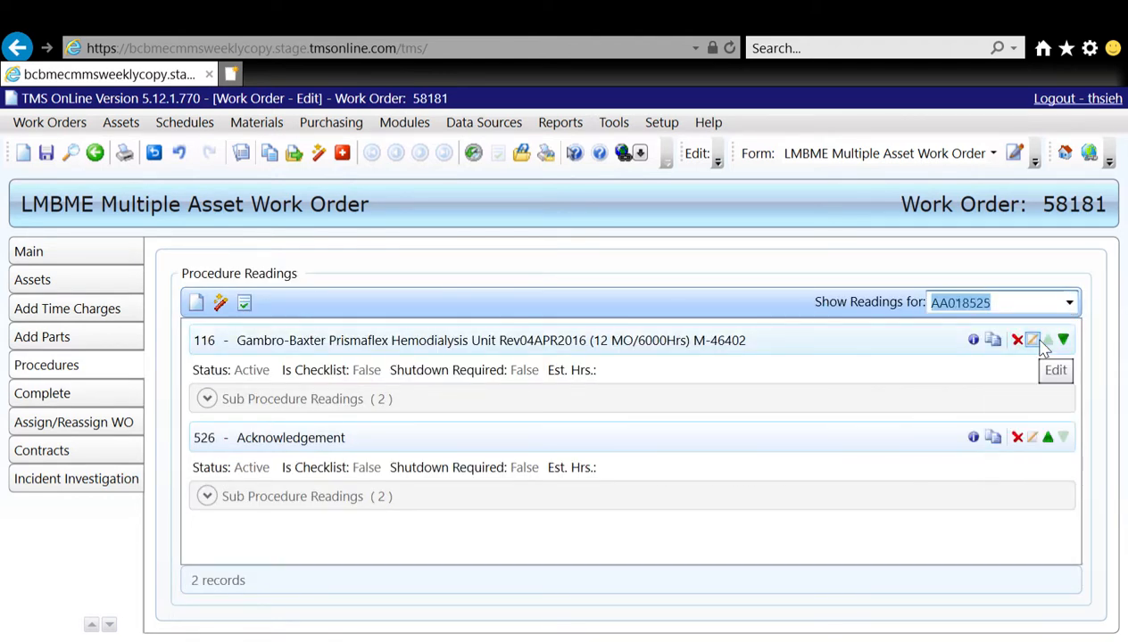
click(244, 303)
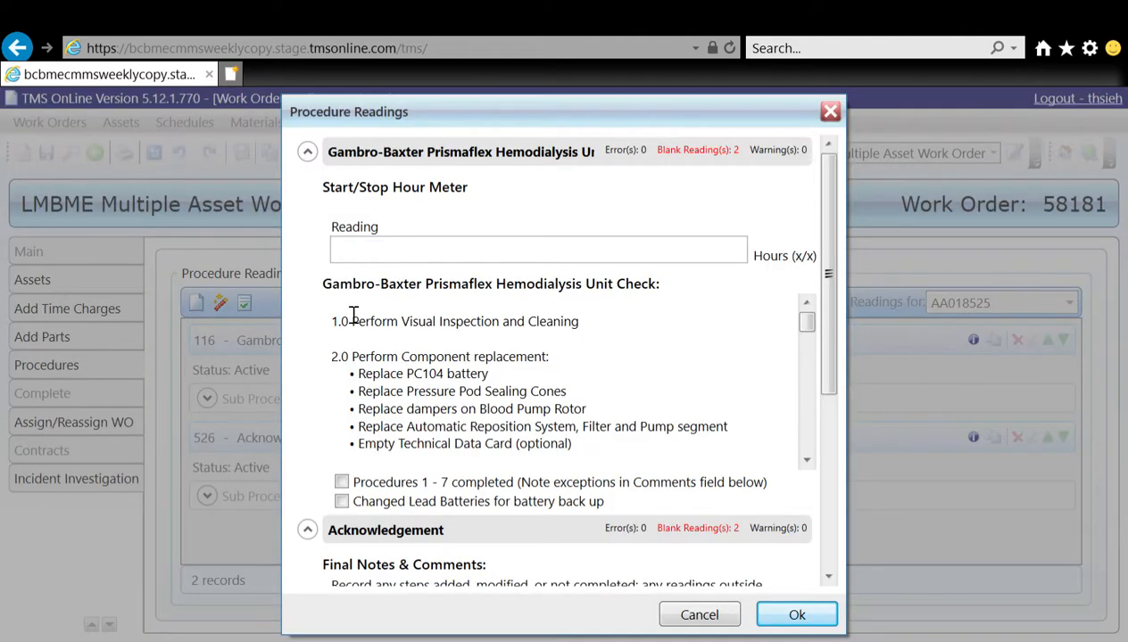
click(494, 261)
text(1234)
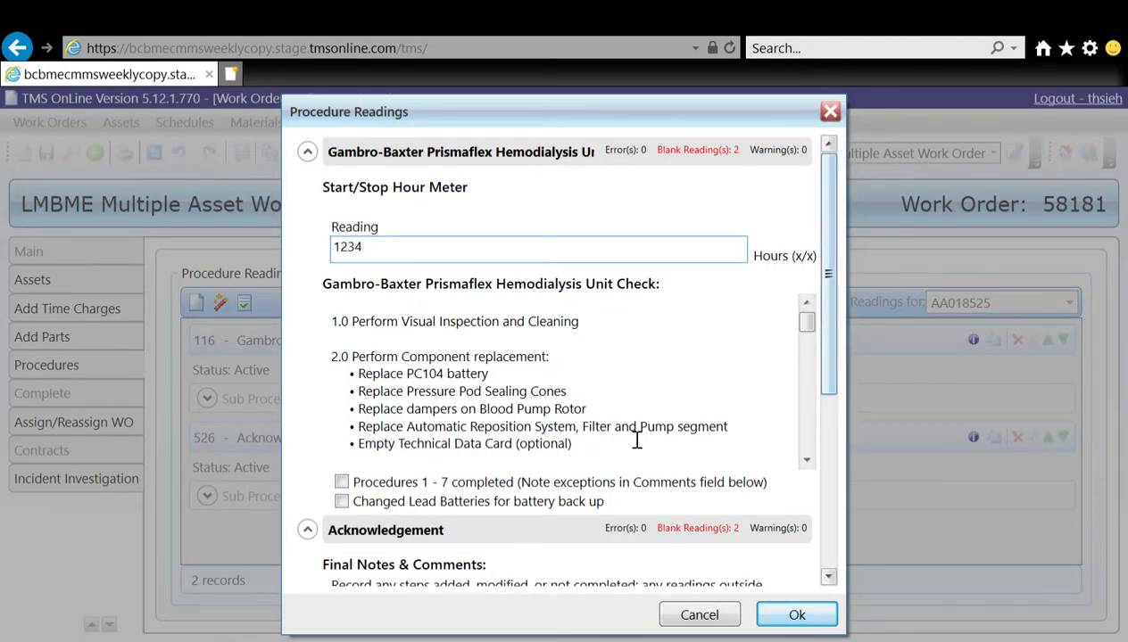
click(514, 482)
click(482, 503)
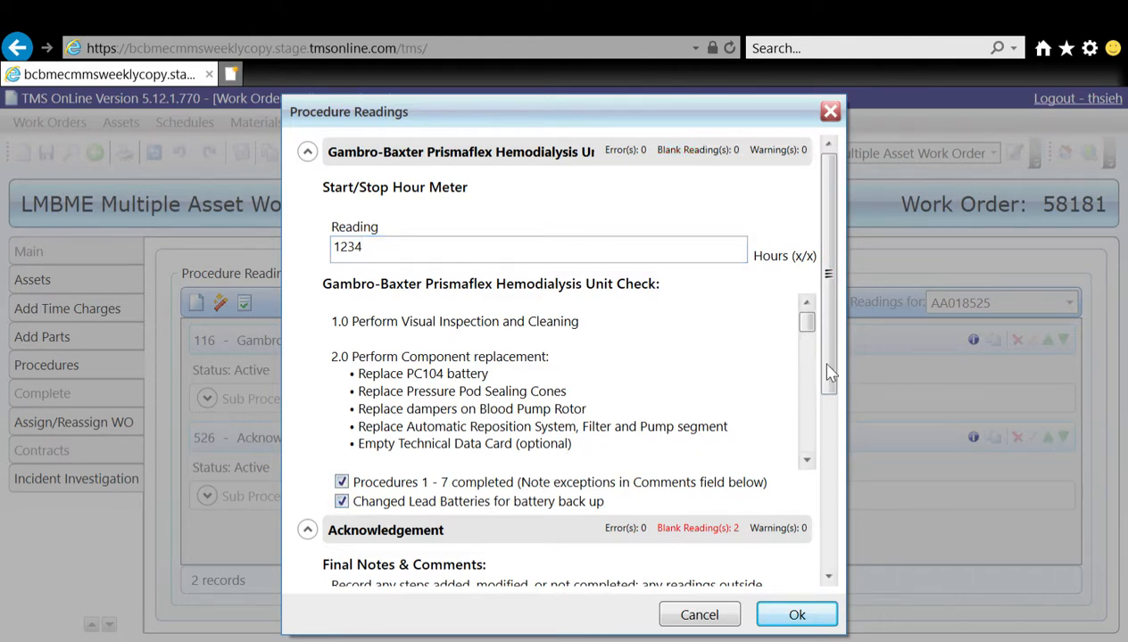
- Acknowledge AA018525's procedure as PM PASSED and accept the readings
drag(830, 366, 842, 558)
click(415, 539)
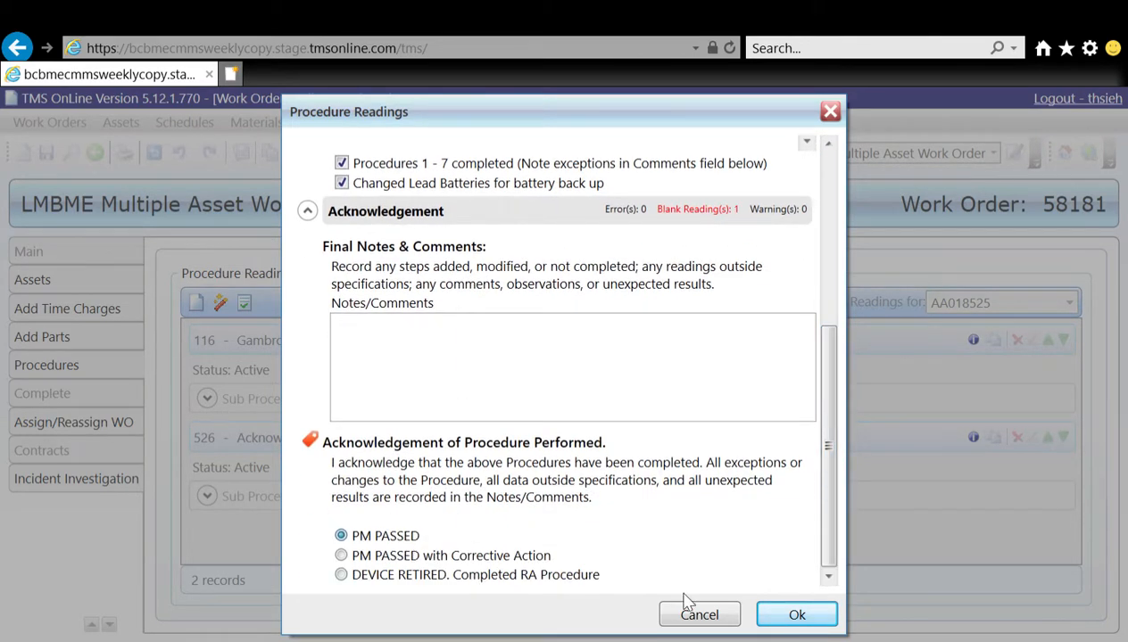
click(794, 615)
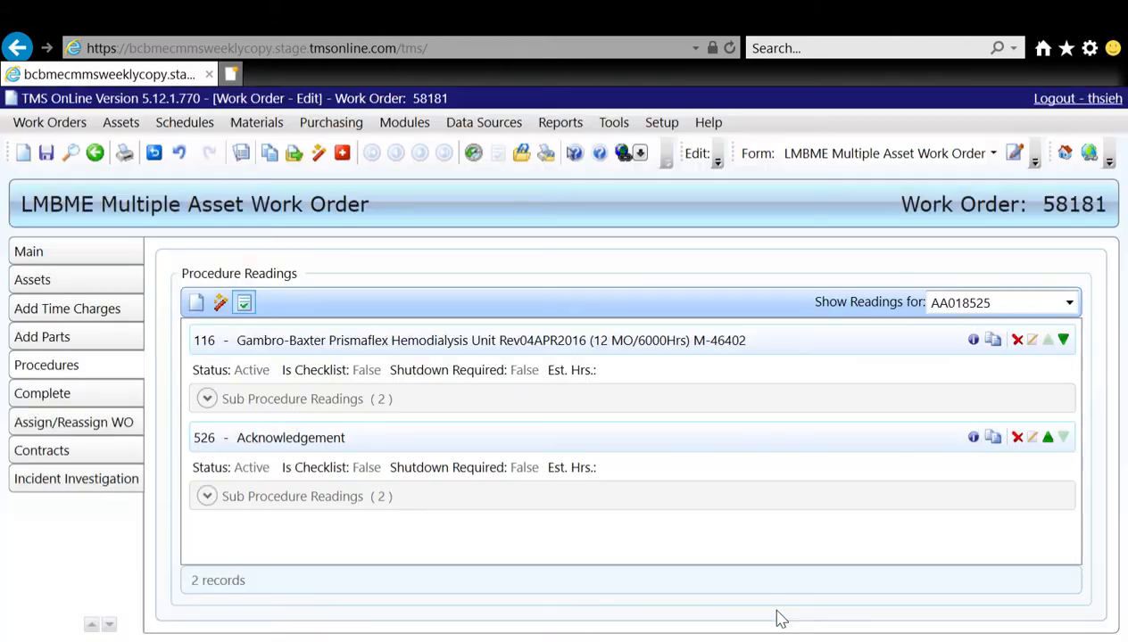
click(1068, 303)
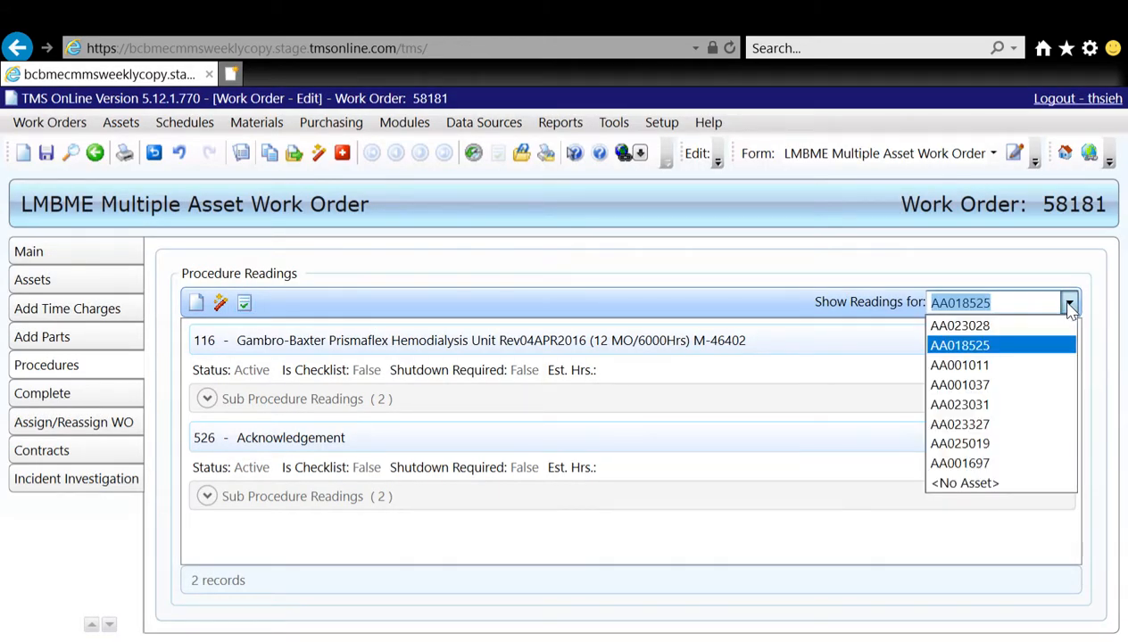
click(1068, 303)
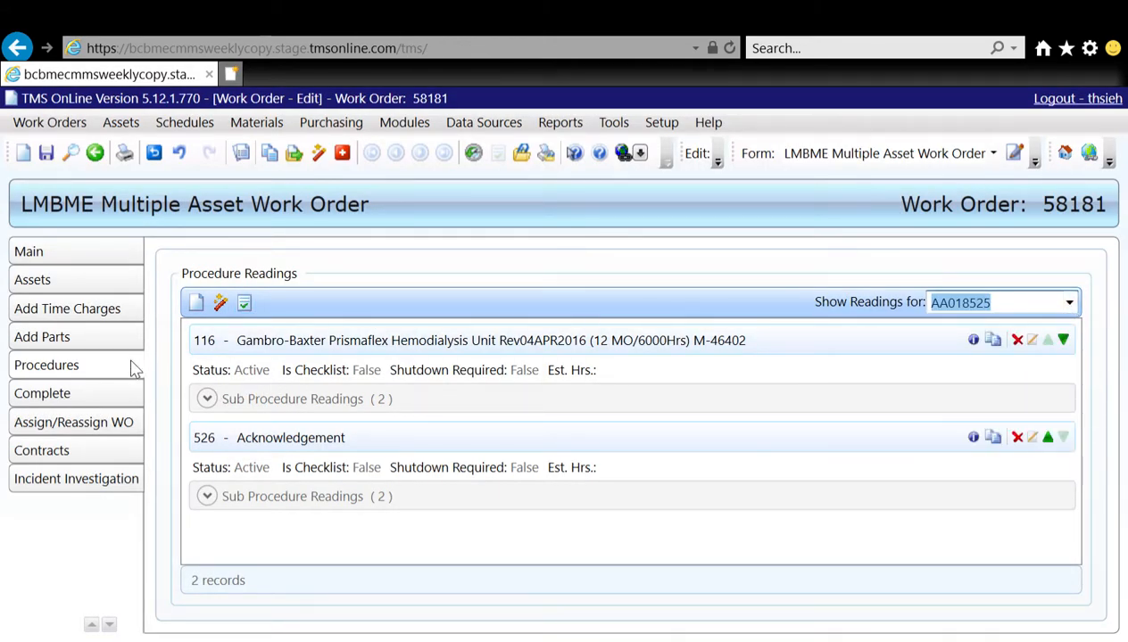
- Start a new time charge on the work order and select the technician as its resource
click(125, 311)
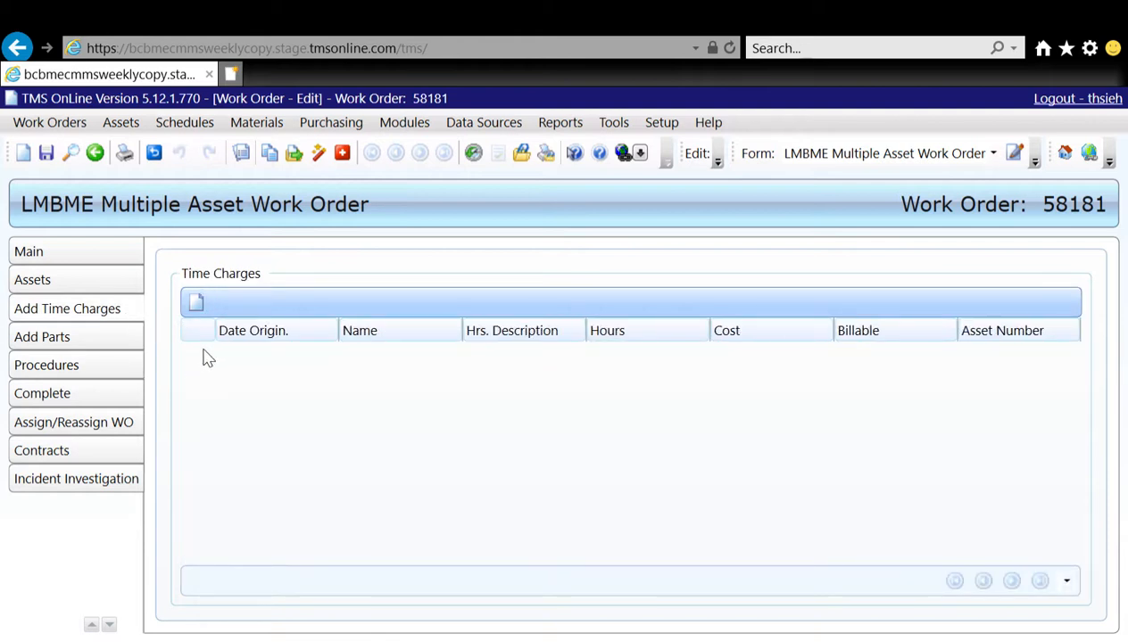
click(198, 304)
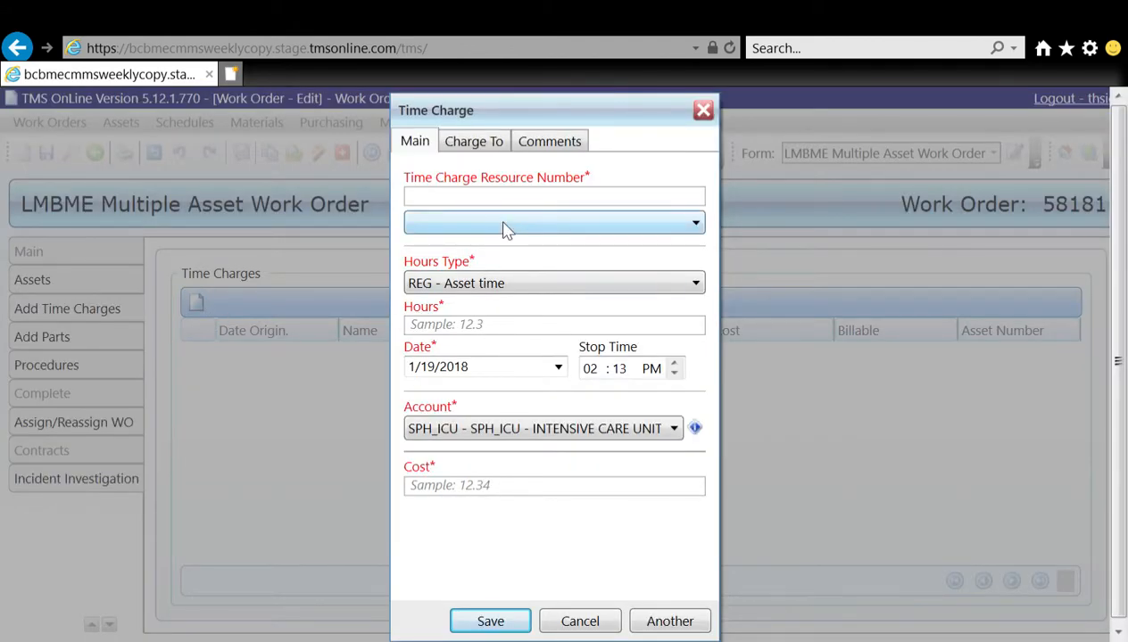
click(504, 229)
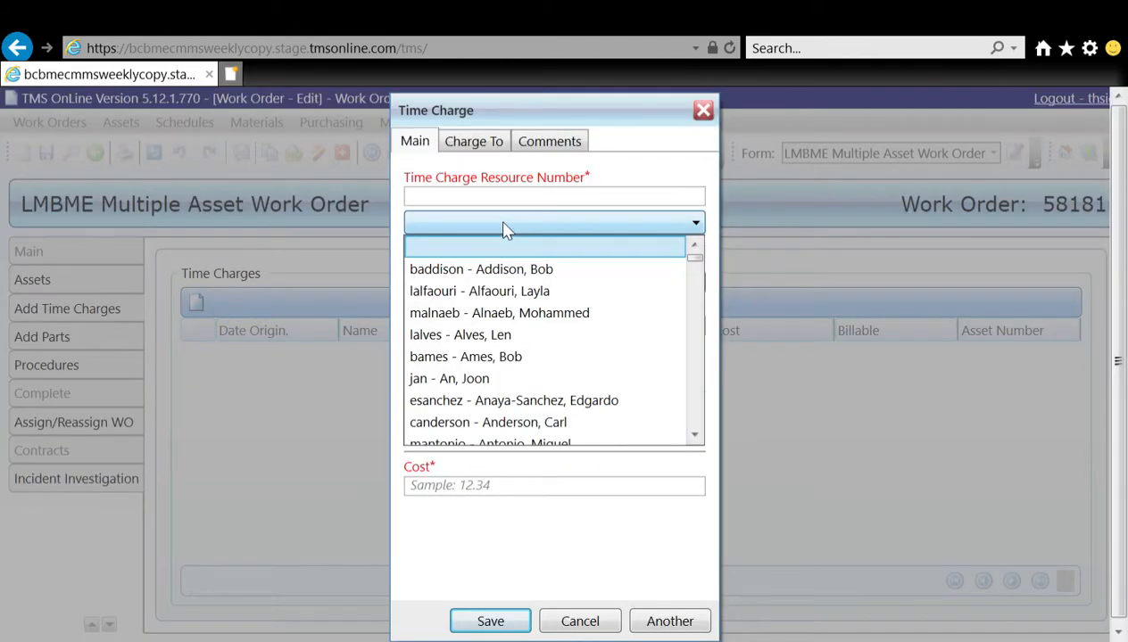
key(t)
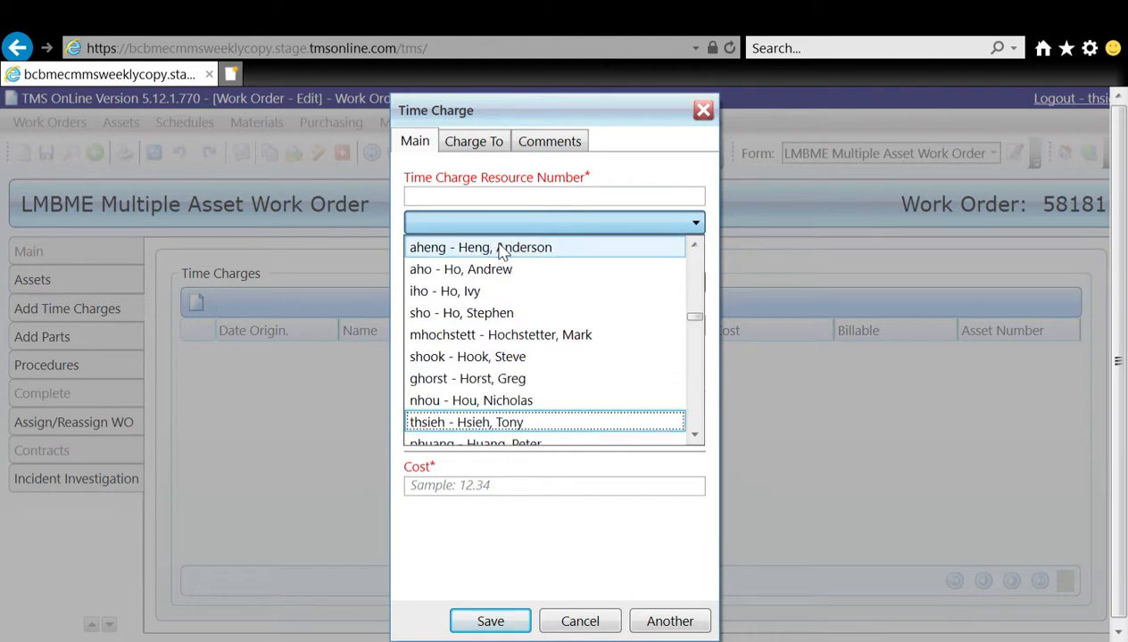
click(497, 426)
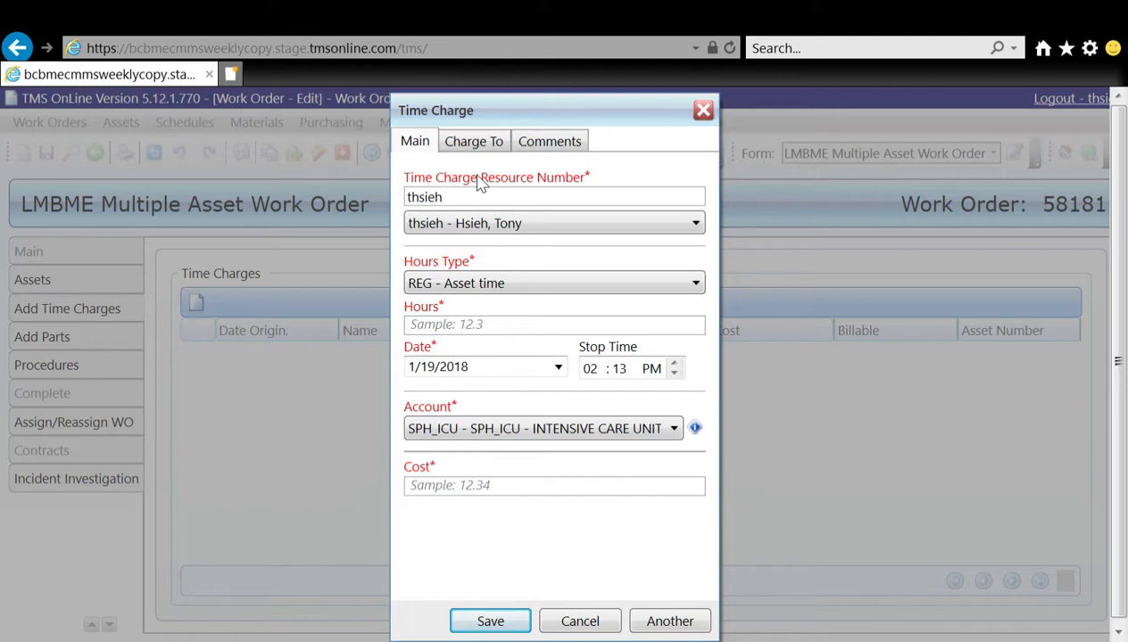
- Set the time charge to 7 hours, keep it charged to All Assets and save it
click(480, 330)
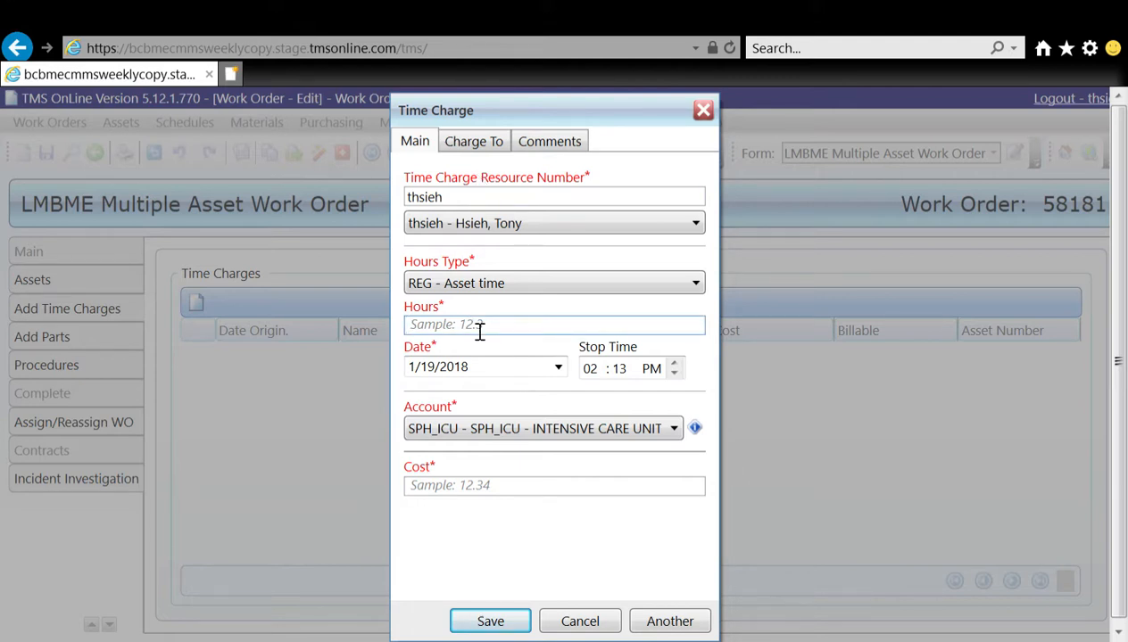
text(7)
click(476, 150)
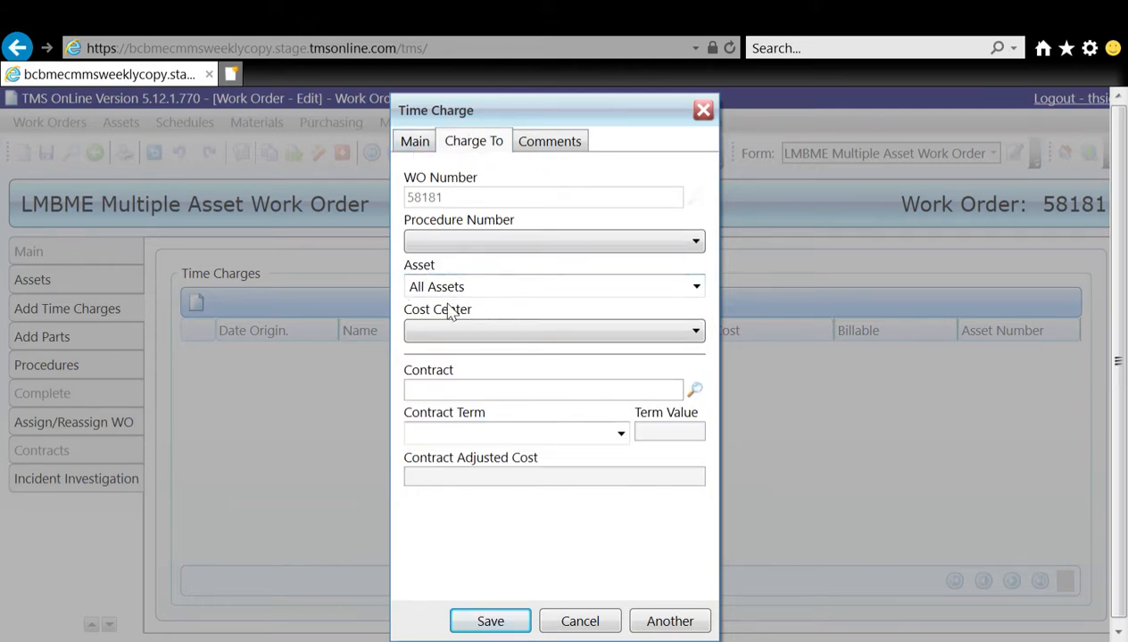
click(515, 625)
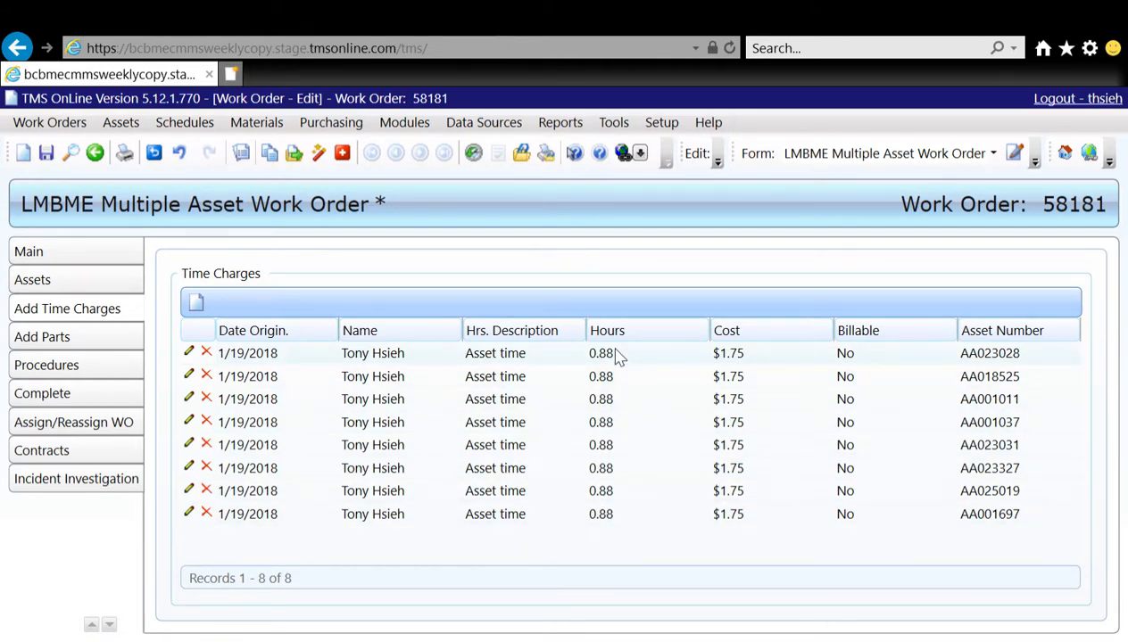
- Start a second time charge for the same technician with 1 hour of asset time
click(195, 304)
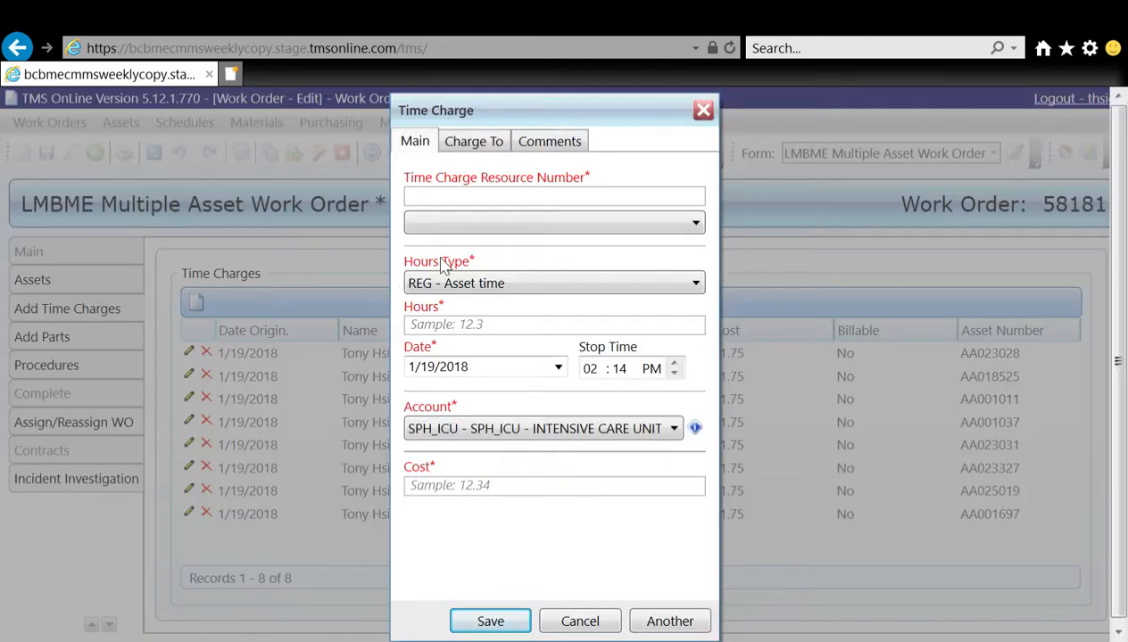
click(479, 229)
key(t)
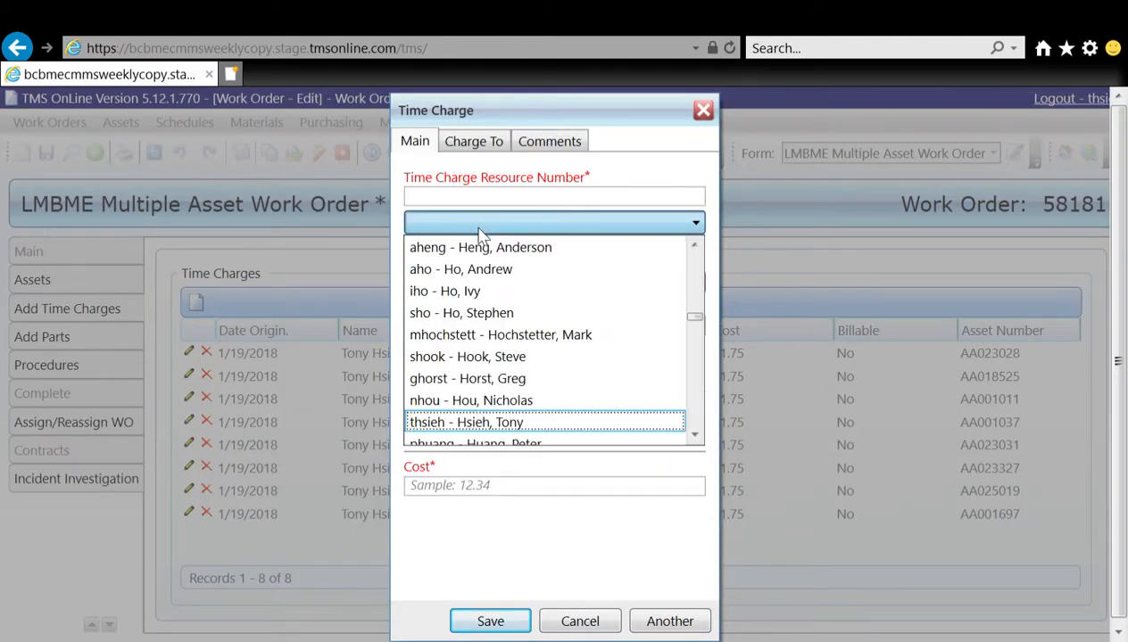
key(Return)
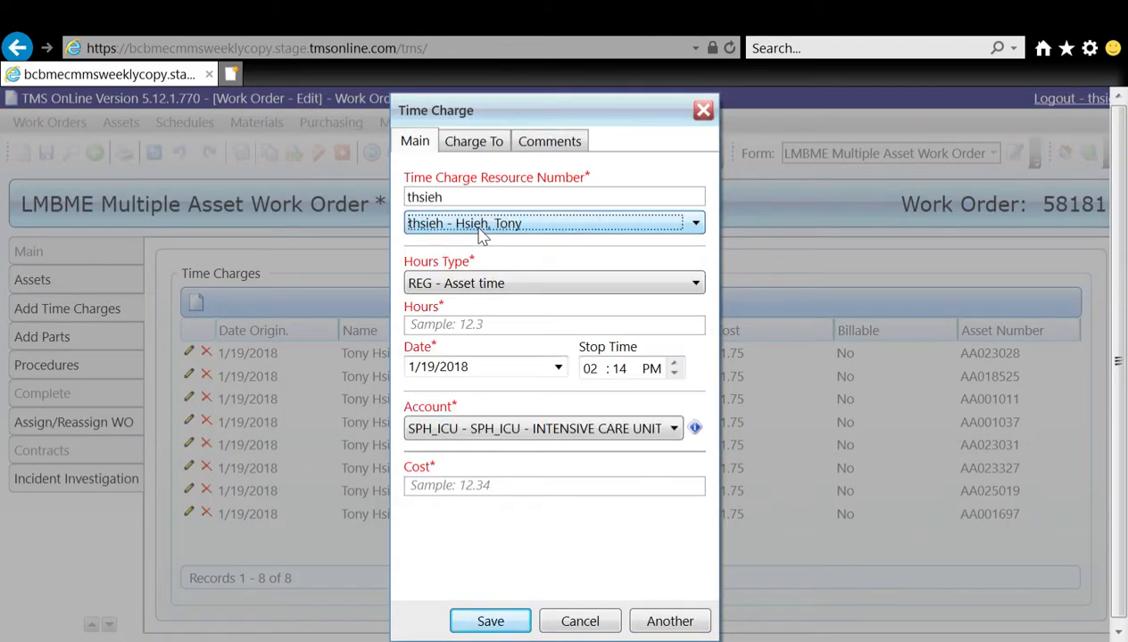
click(485, 326)
text(1)
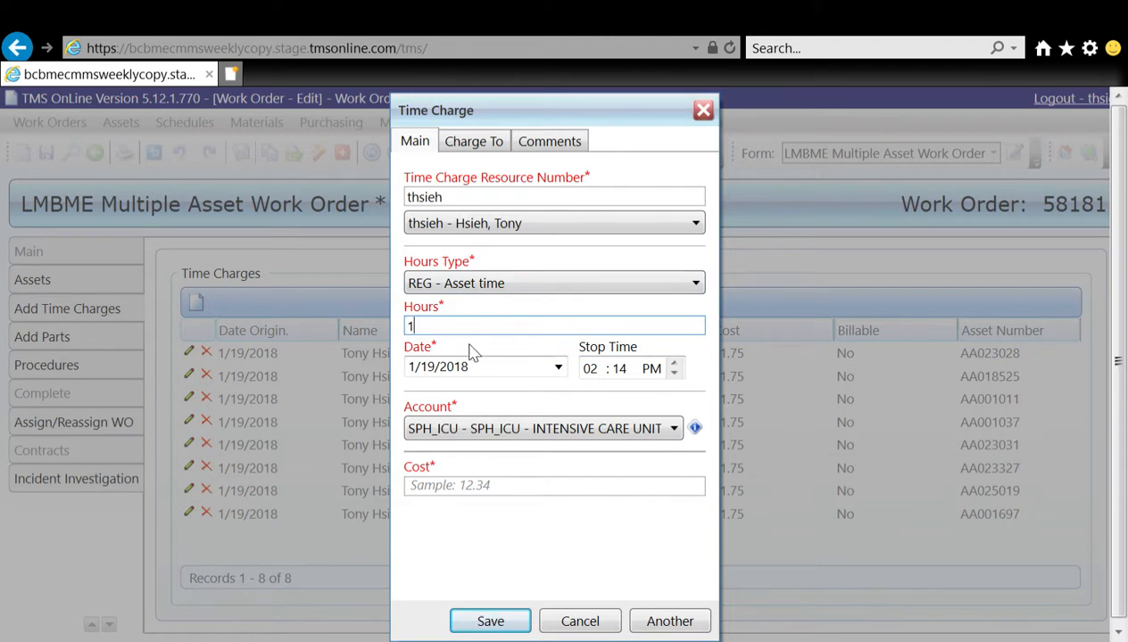
- Charge the 1-hour time charge to asset AA023028 only, add the comment "test" and save it
click(476, 145)
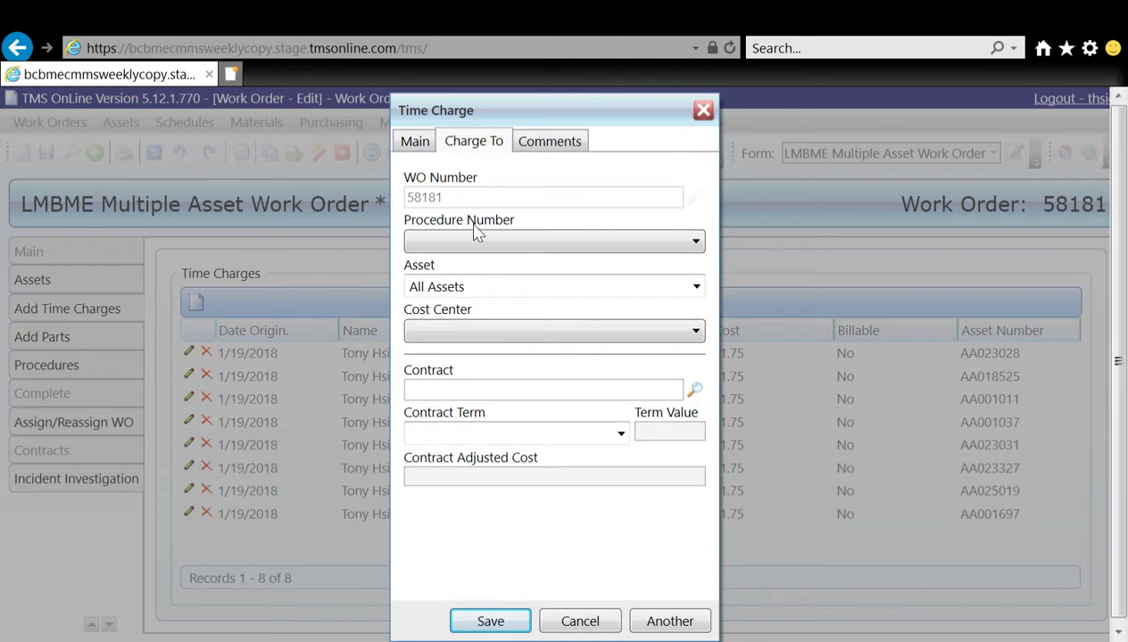
click(696, 287)
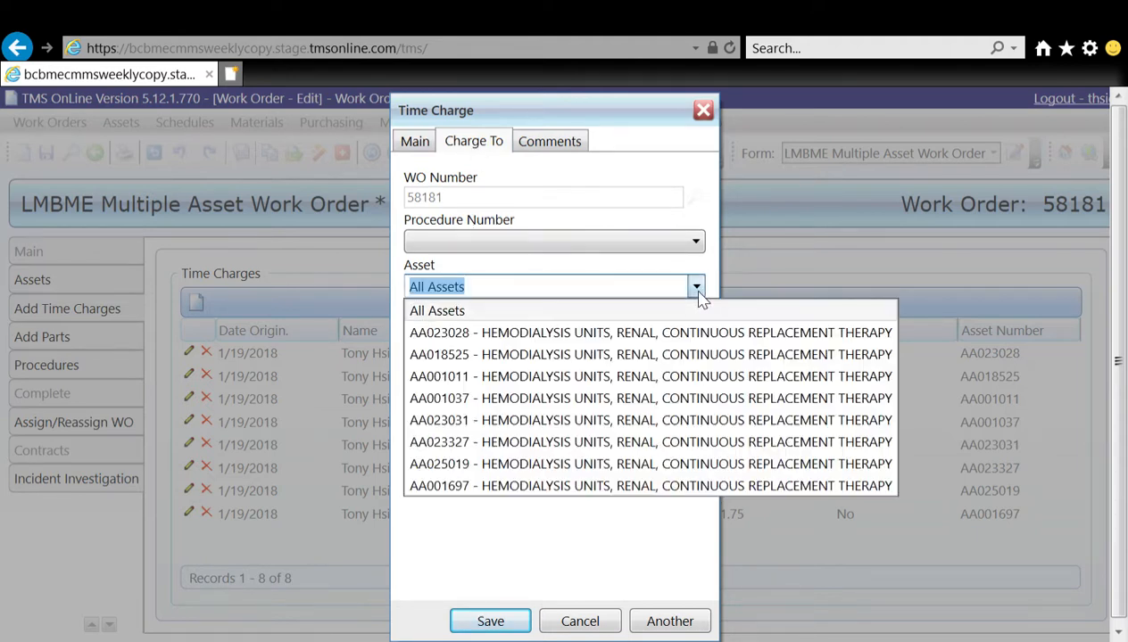
click(662, 334)
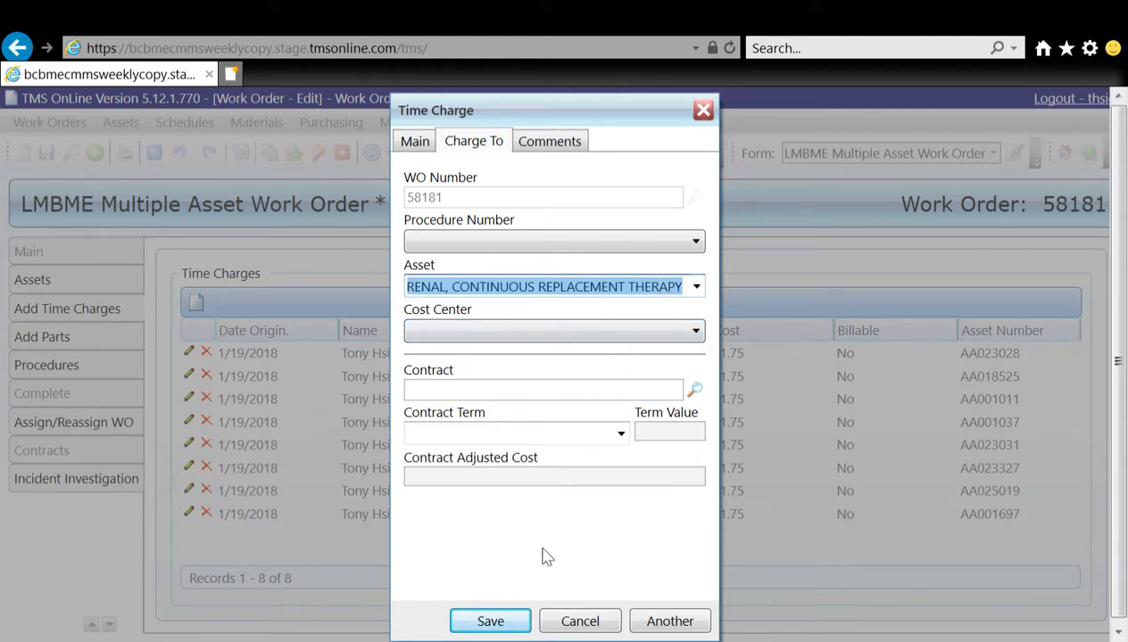
click(562, 147)
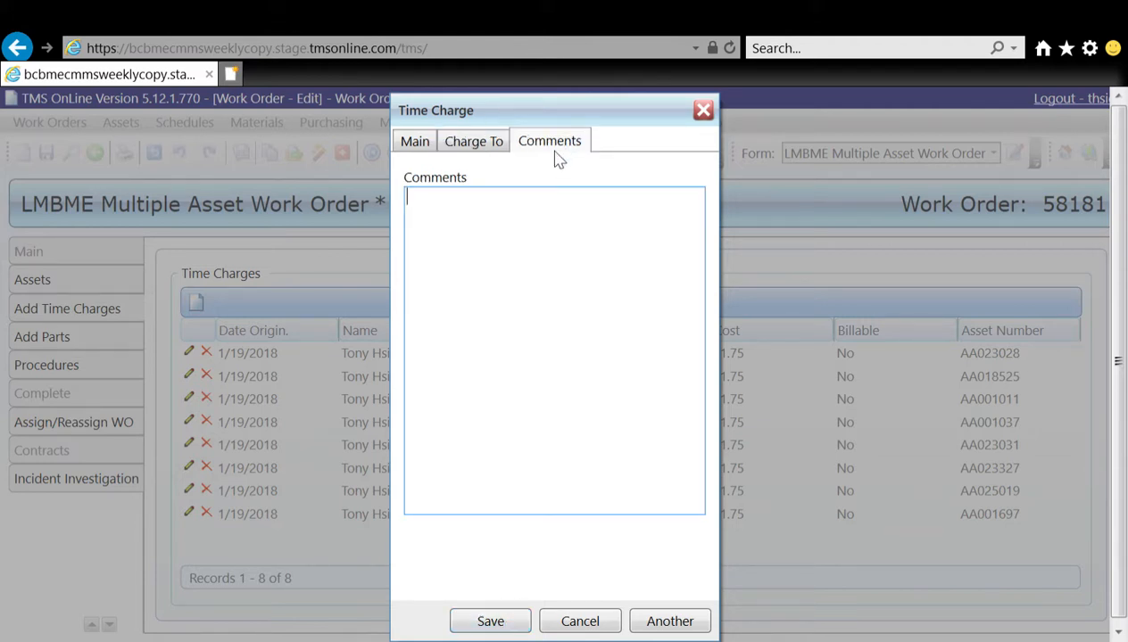
click(531, 248)
text(test)
click(496, 627)
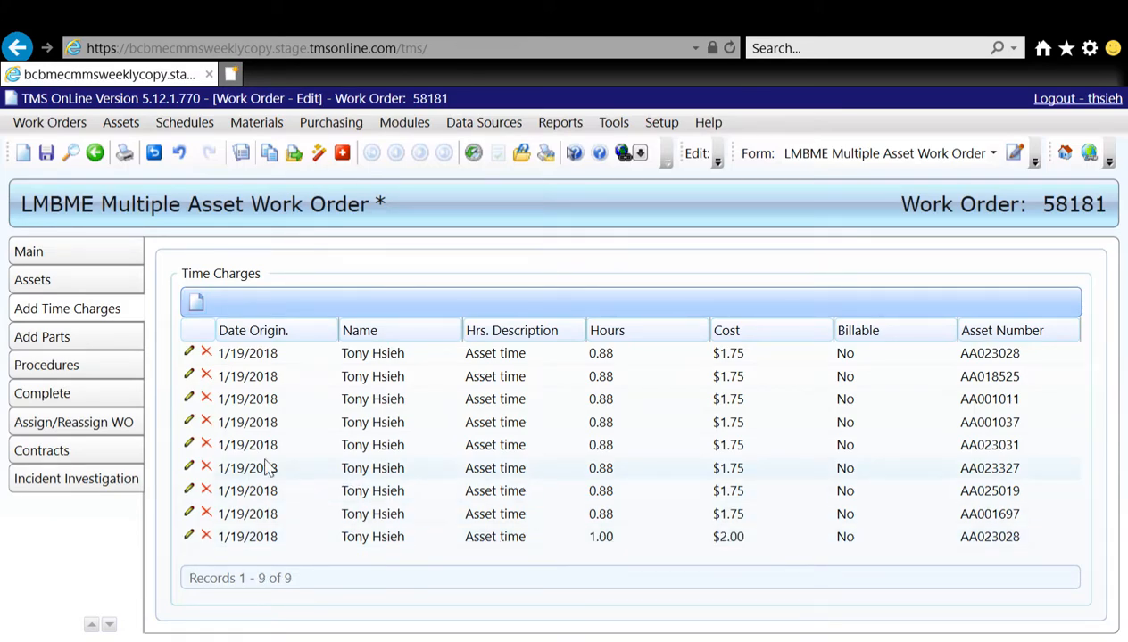
- Save the work order and review its list of time charges
click(45, 153)
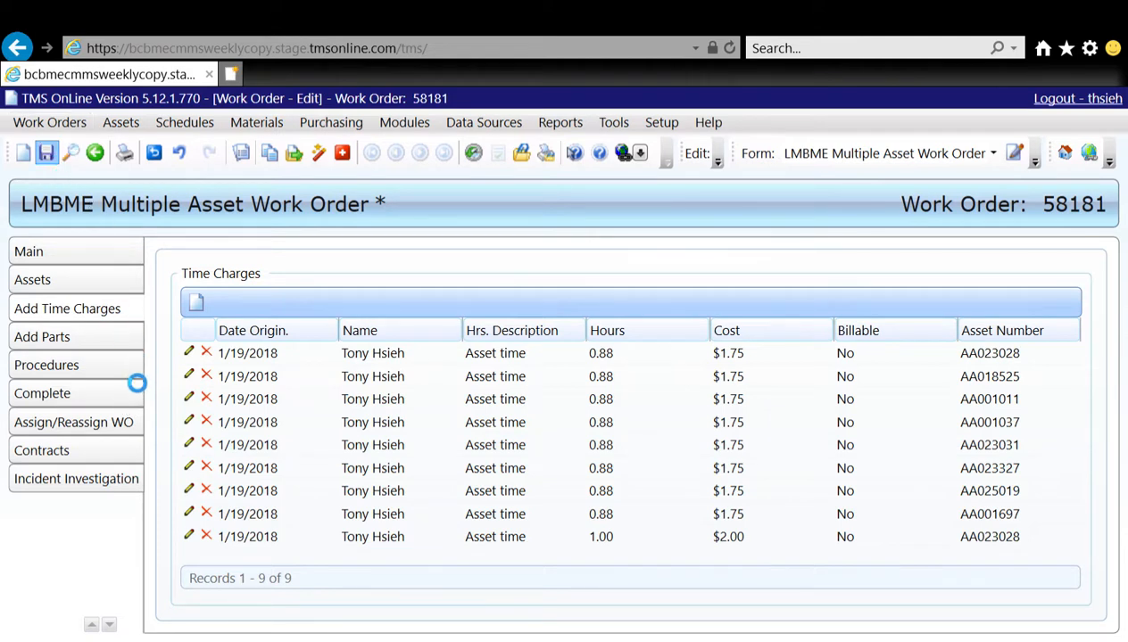
click(122, 372)
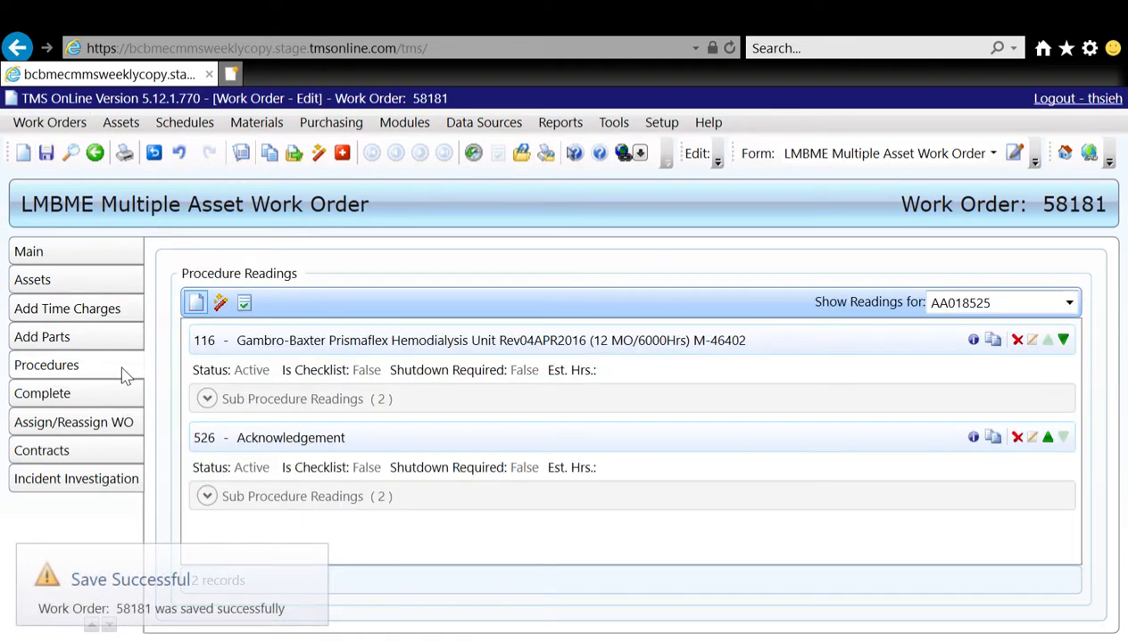
click(120, 312)
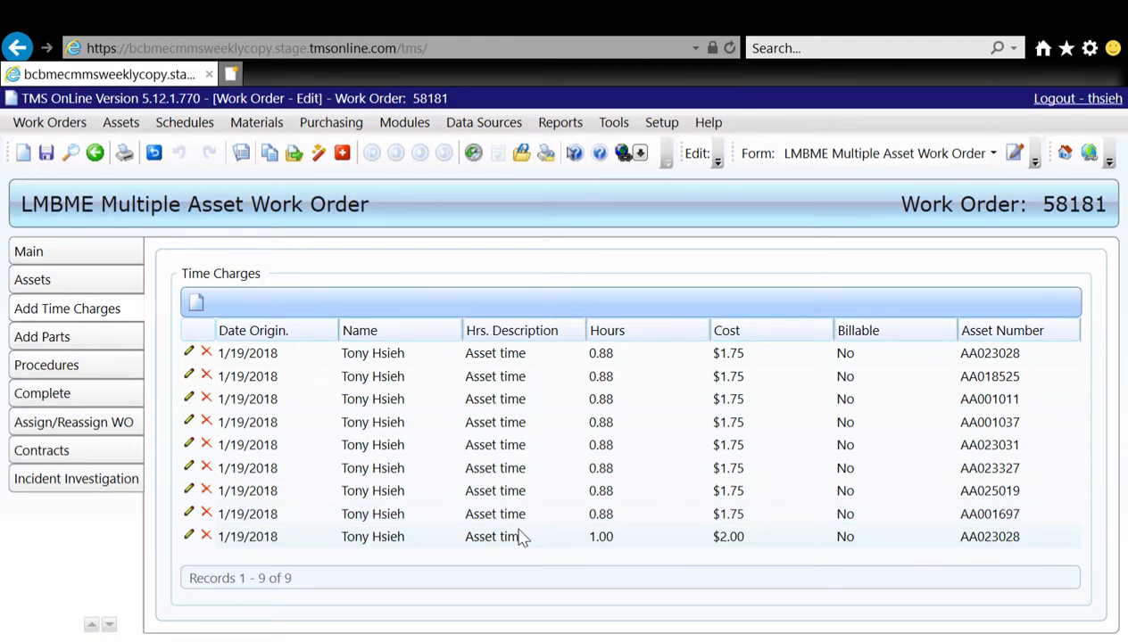
- Start a new material issue on the work order with the item description "battery PN:1234"
click(119, 339)
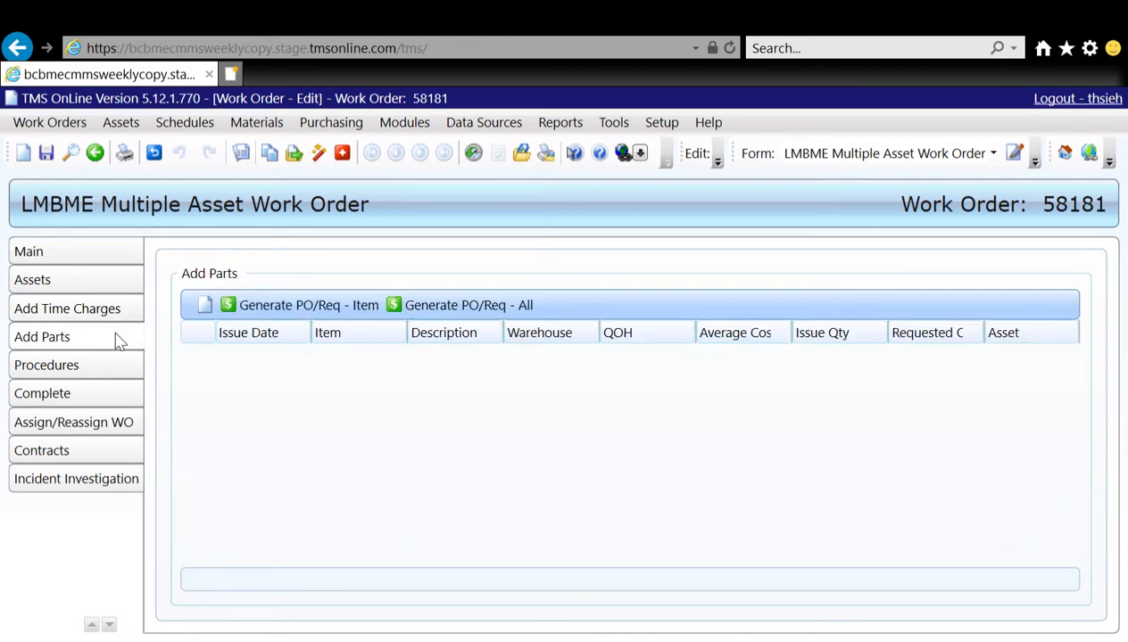
click(203, 312)
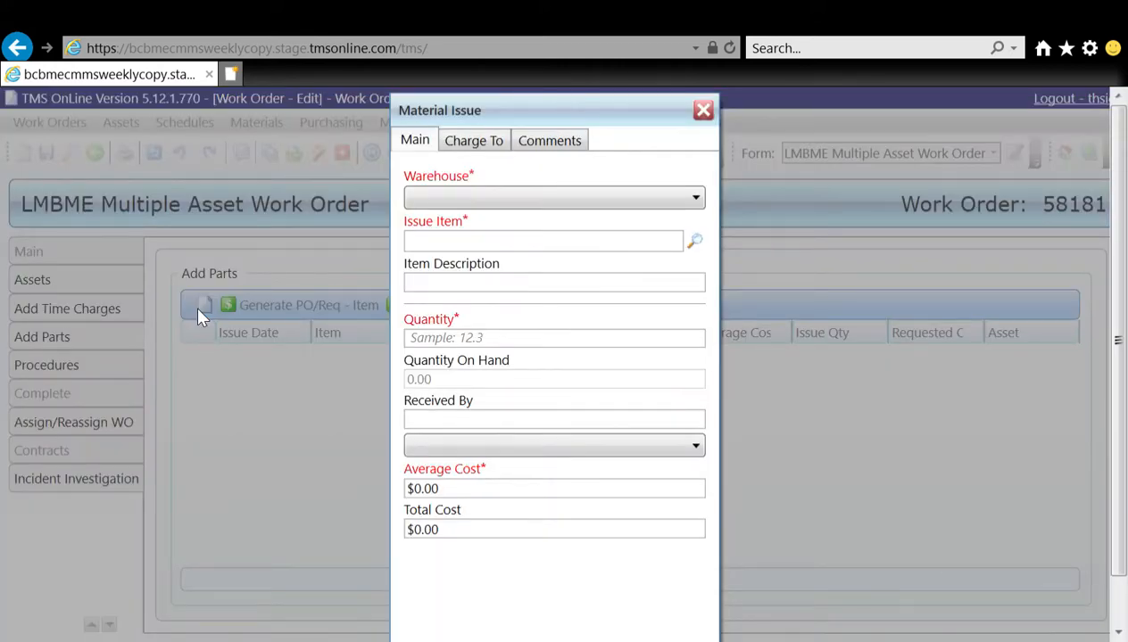
click(494, 284)
text(ba)
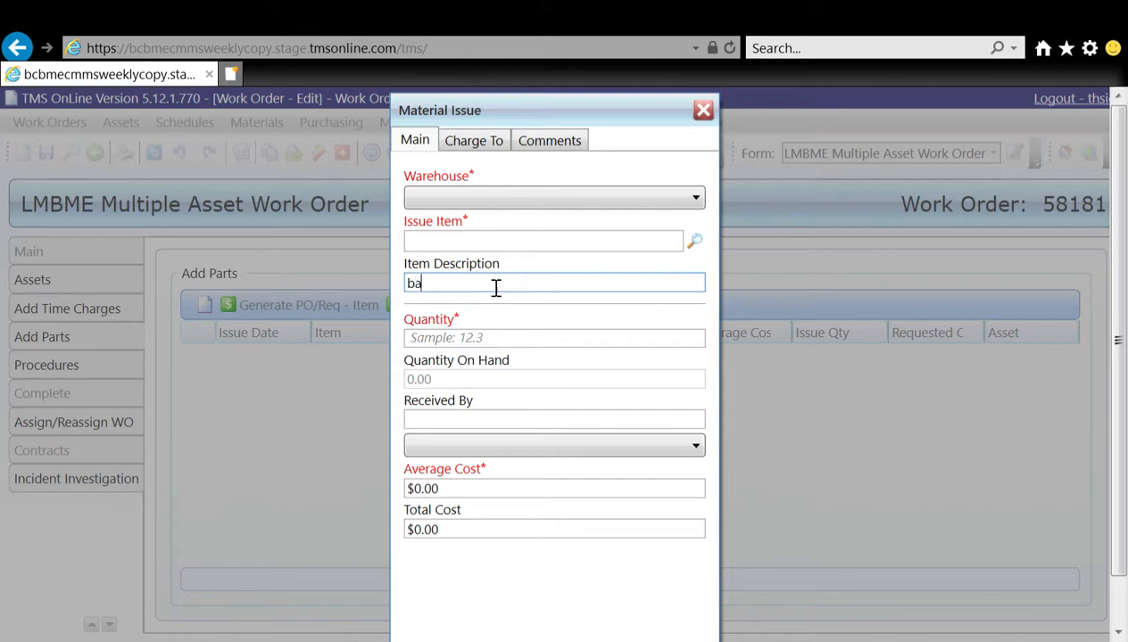
text(tter)
click(509, 304)
click(593, 435)
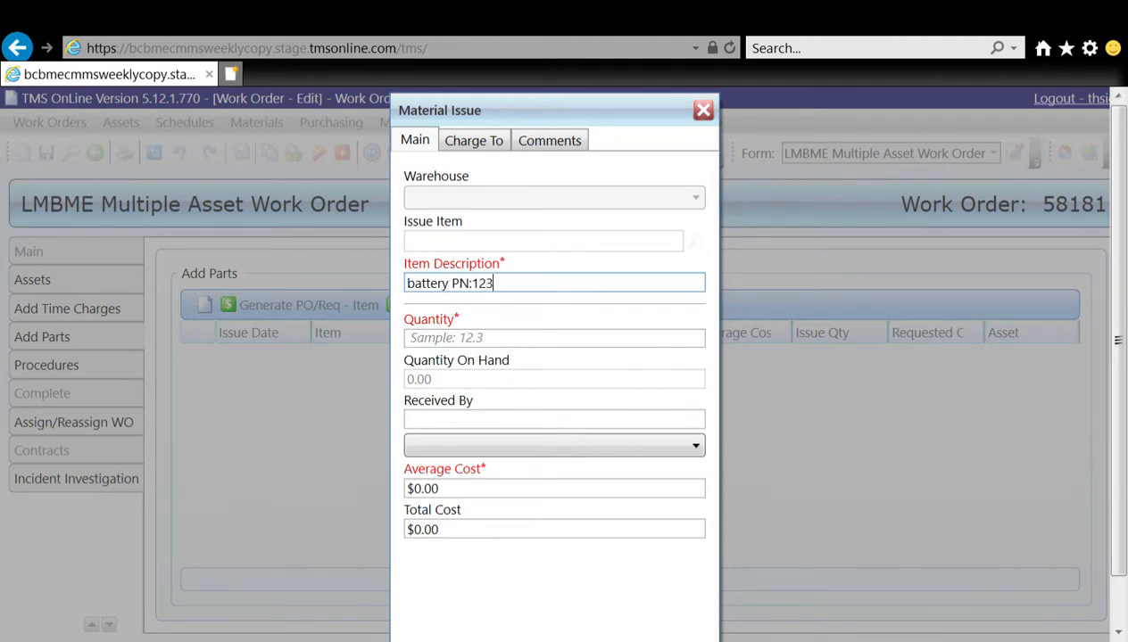
- Set the battery's issue quantity to 1 and its total cost to $50.00
click(569, 341)
text(1)
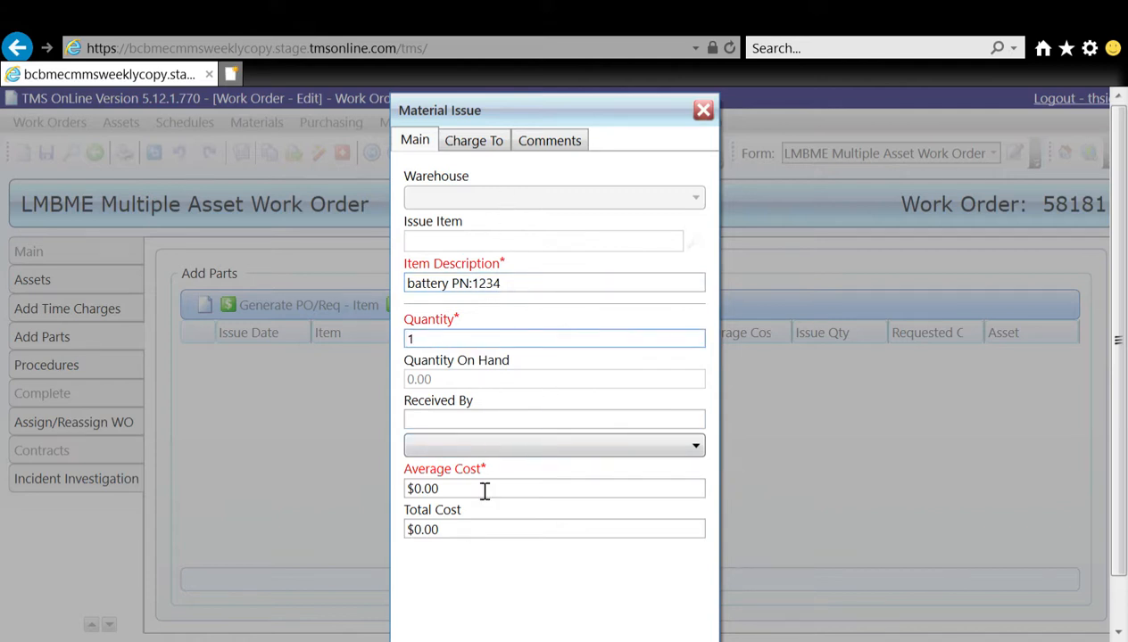
click(486, 533)
drag(487, 539, 382, 543)
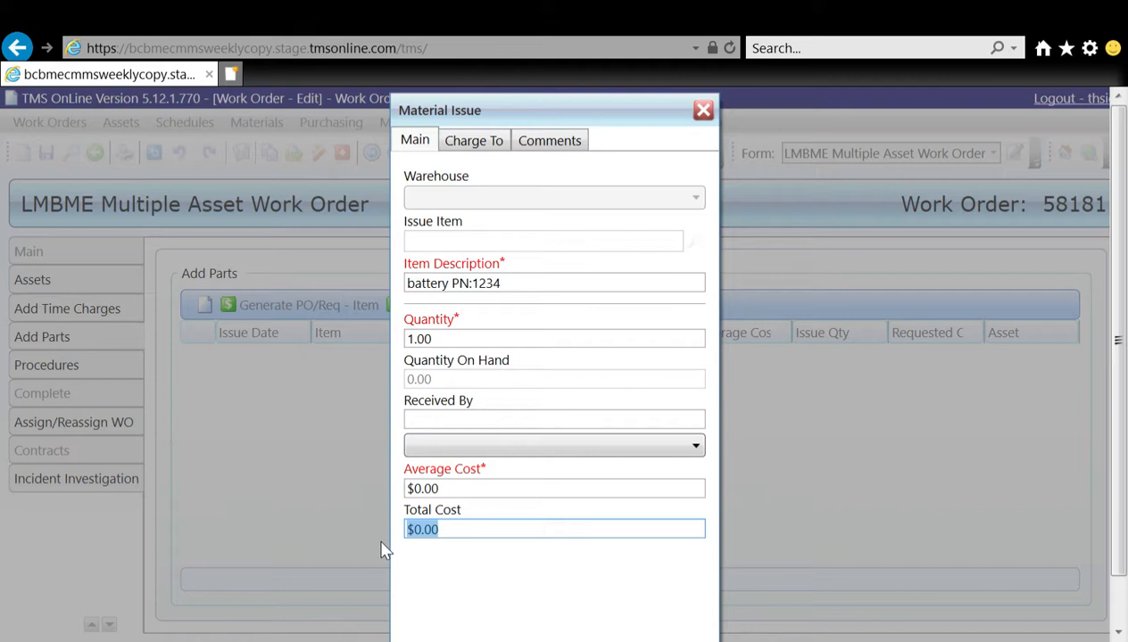
text(50)
key(Tab)
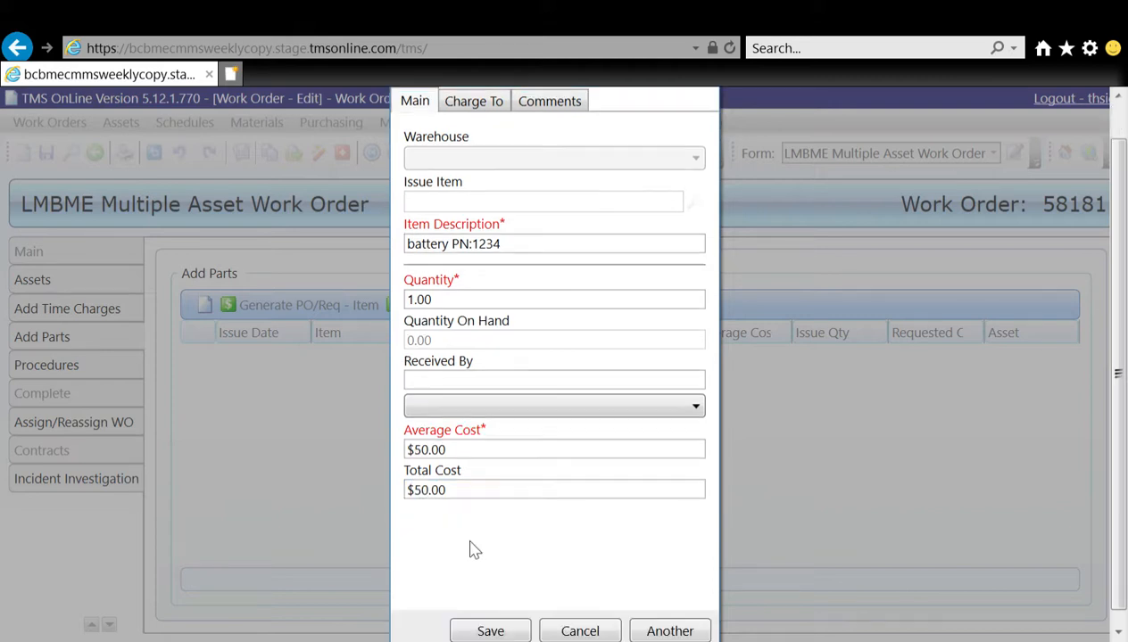
- Charge the battery to asset AA023028 and save the material issue
click(488, 111)
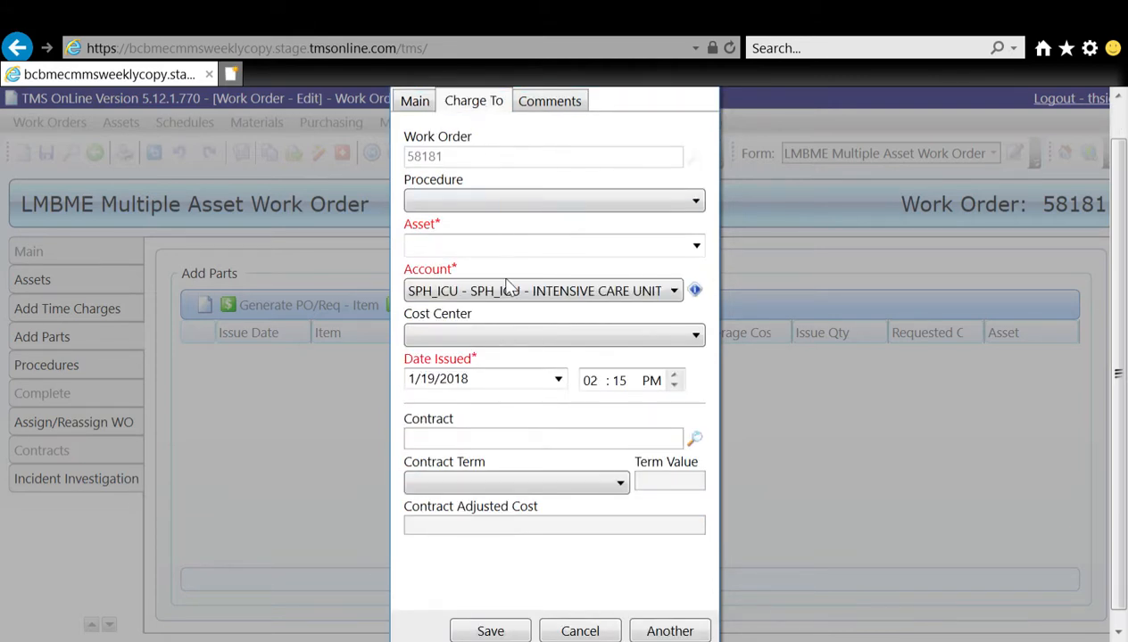
click(695, 245)
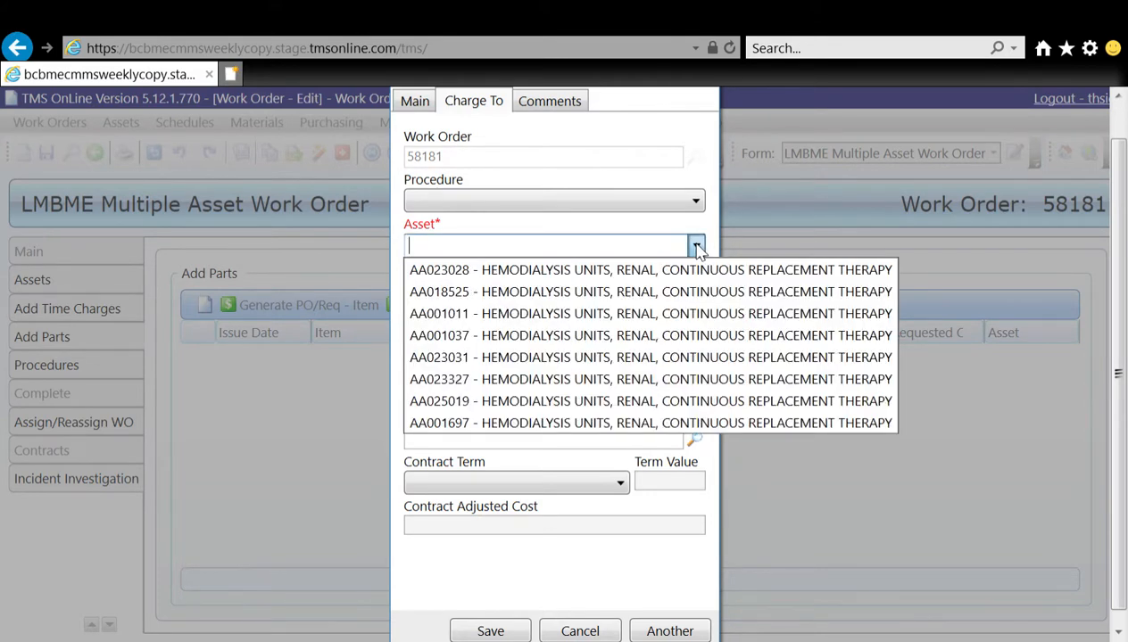
click(665, 277)
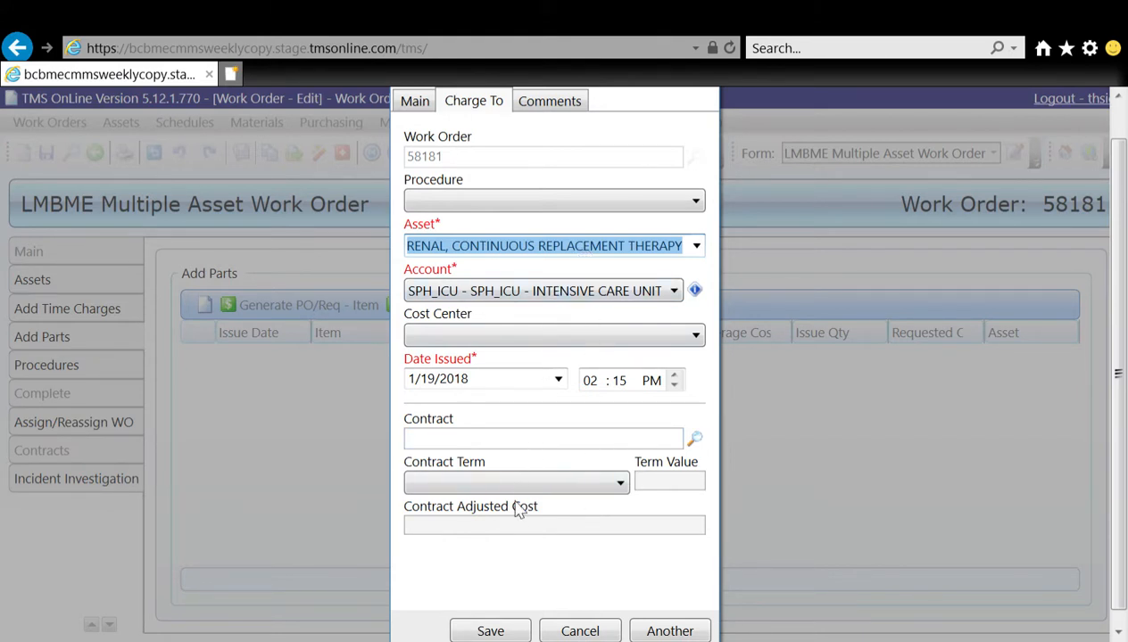
click(490, 631)
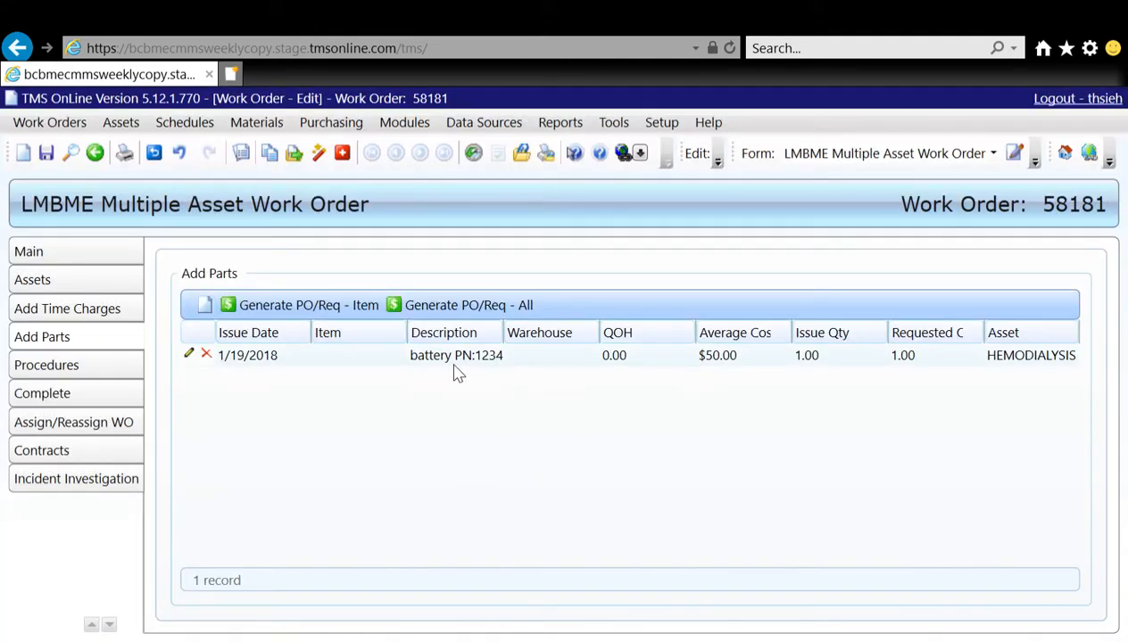
- Review the list of assets not done in the completion comments and save the work order
click(117, 398)
scroll(361, 444, down, 5)
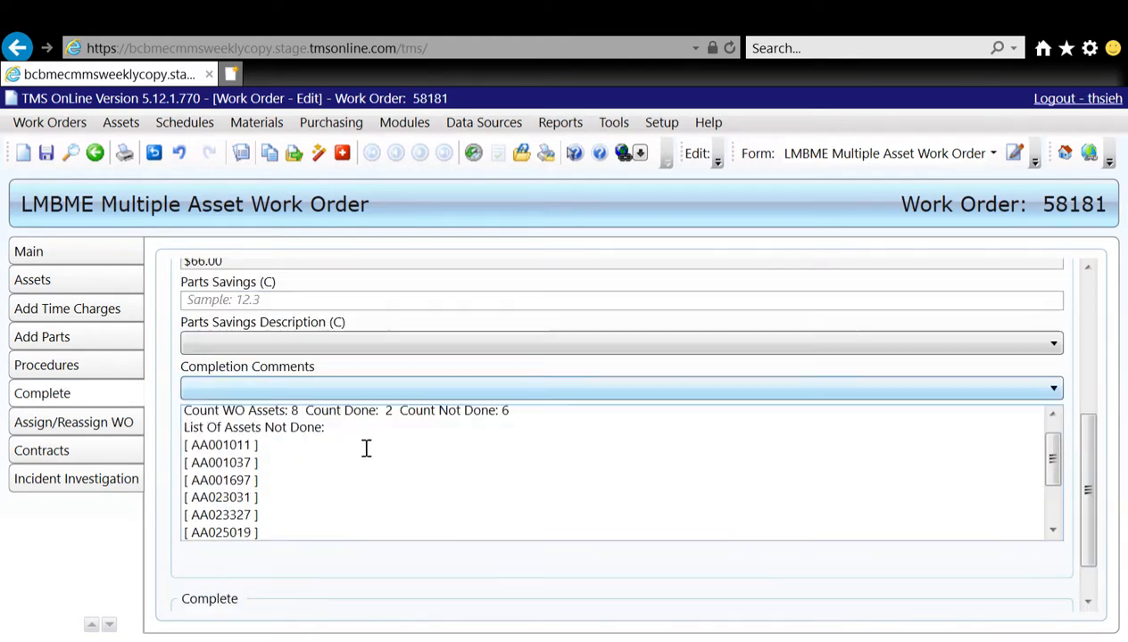
scroll(366, 448, down, 2)
click(46, 153)
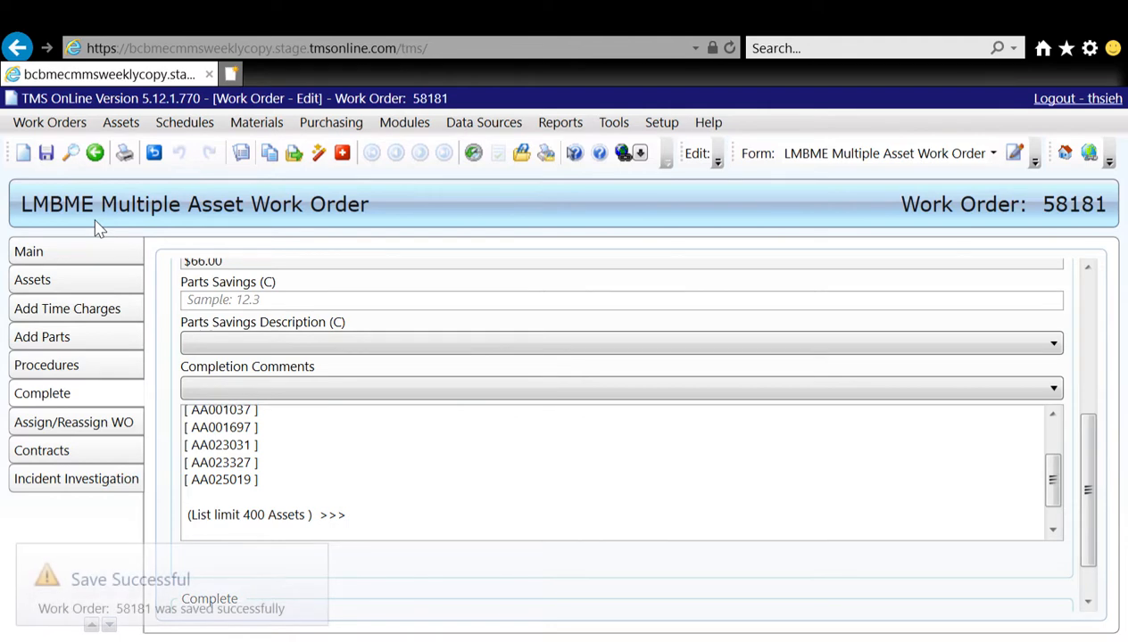
- Change the work order status to "CMPLT - 3. Completed" and save the work order
scroll(578, 390, up, 5)
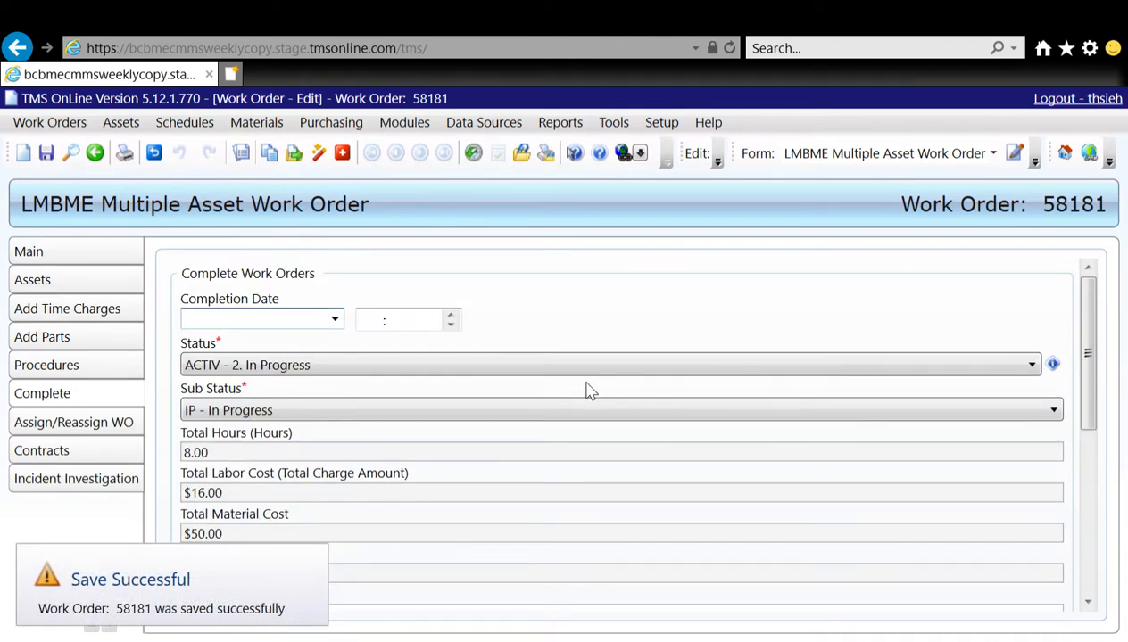
click(366, 369)
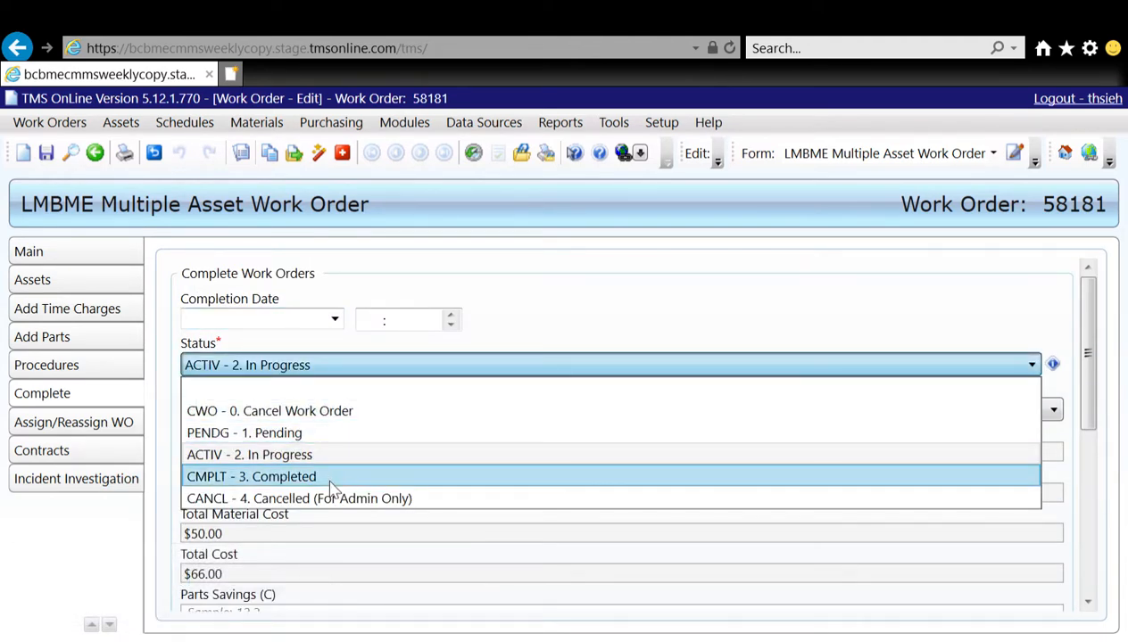
click(330, 486)
click(45, 152)
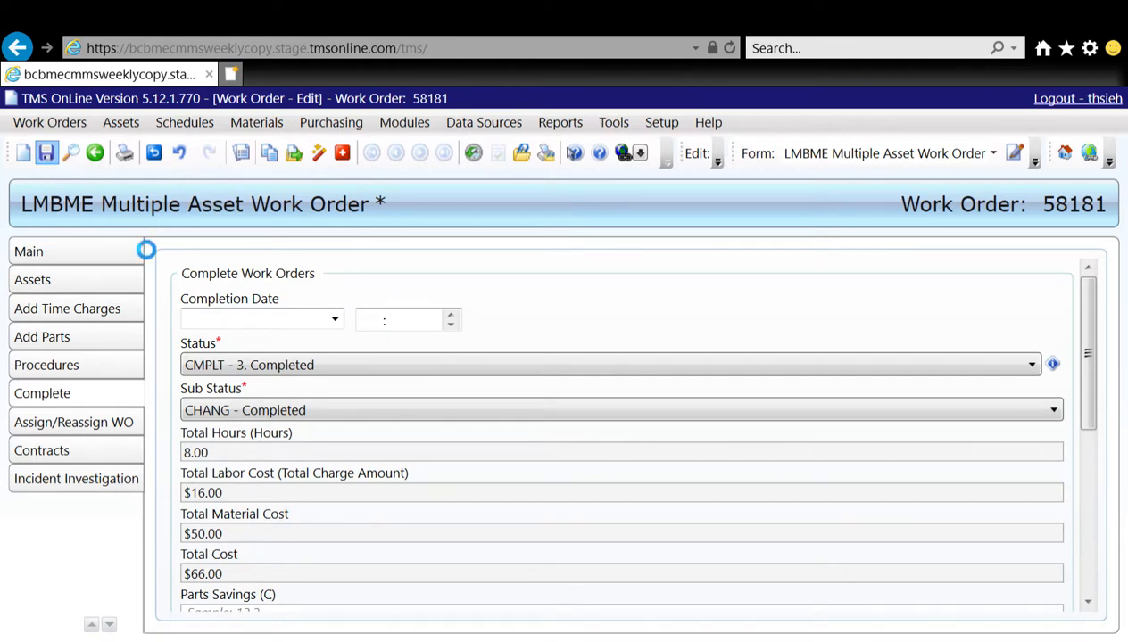